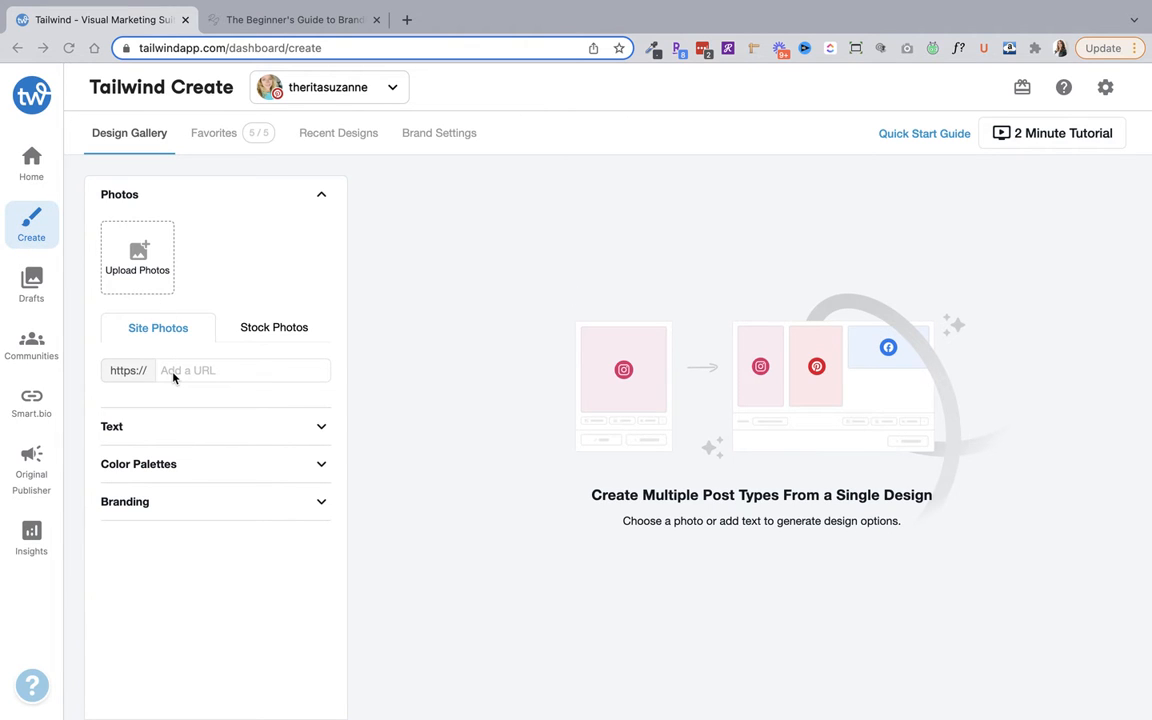
Step: Copy the web address of the Beginner's Guide to Branding page and add it as the Site Photos URL
left_click(220, 371)
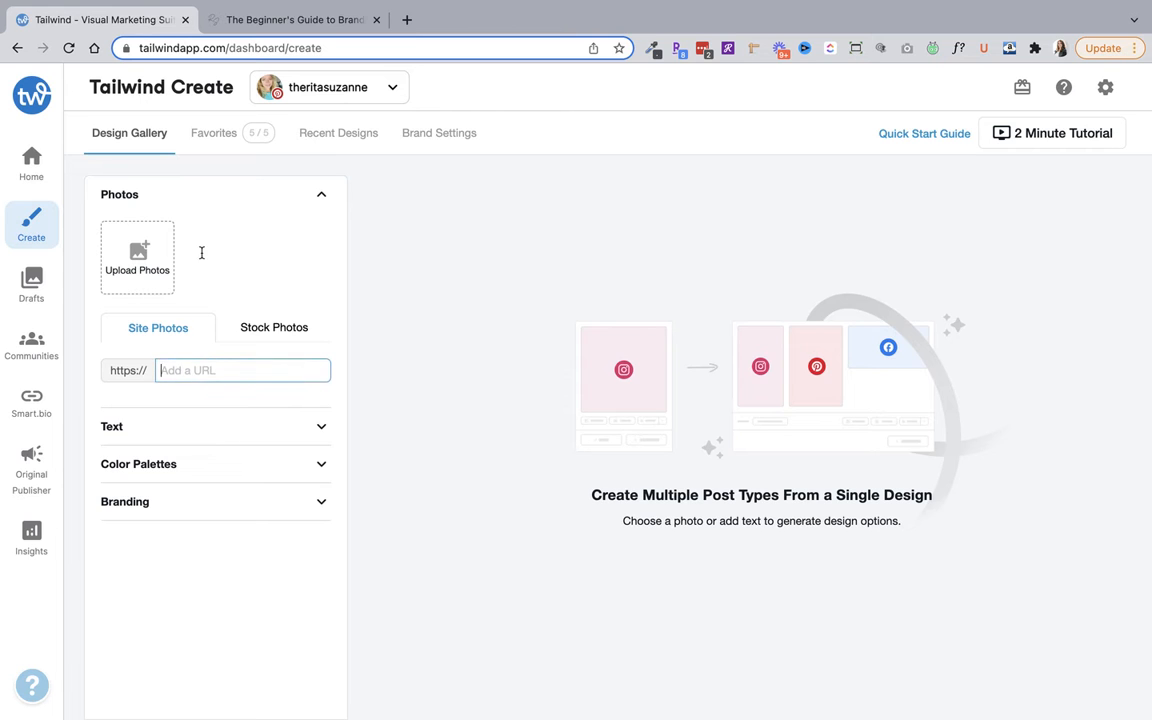
left_click(290, 61)
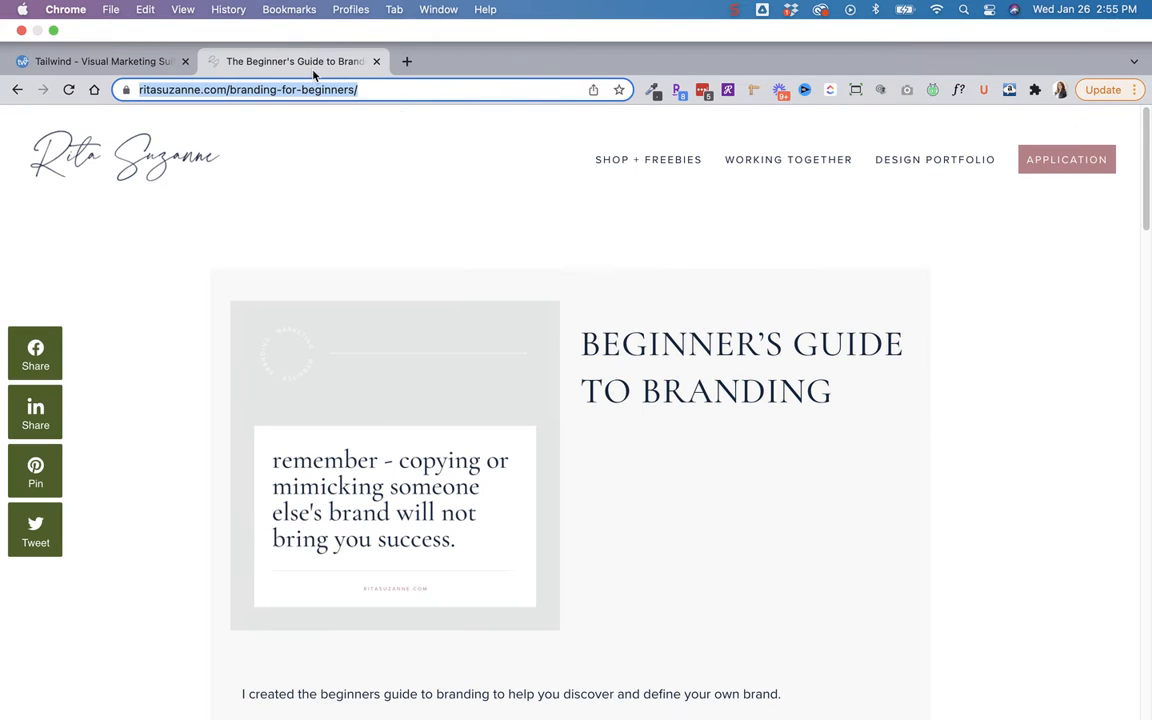
right_click(311, 88)
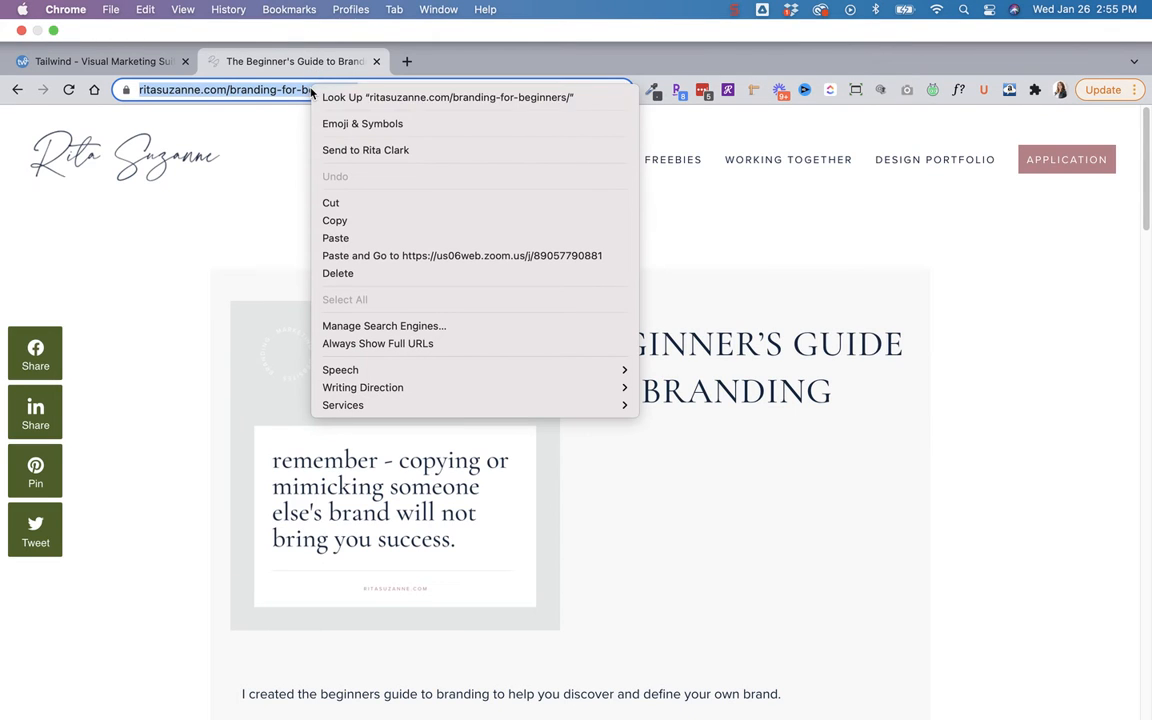
left_click(360, 222)
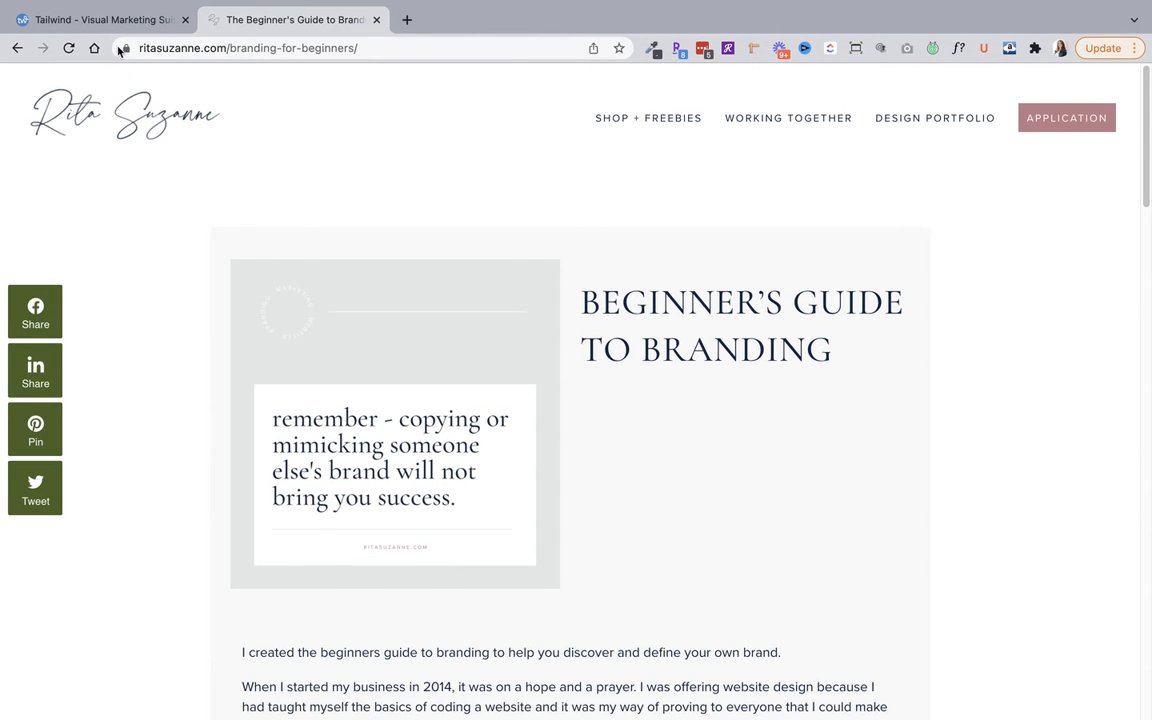
left_click(100, 19)
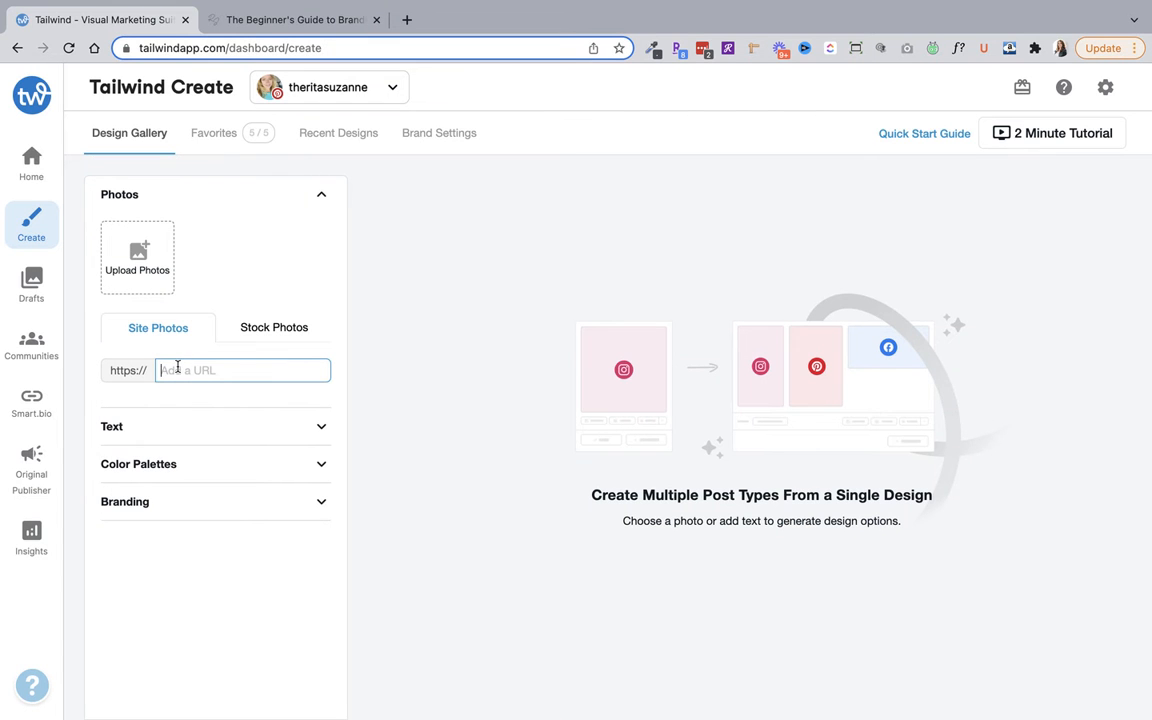
key("super+v")
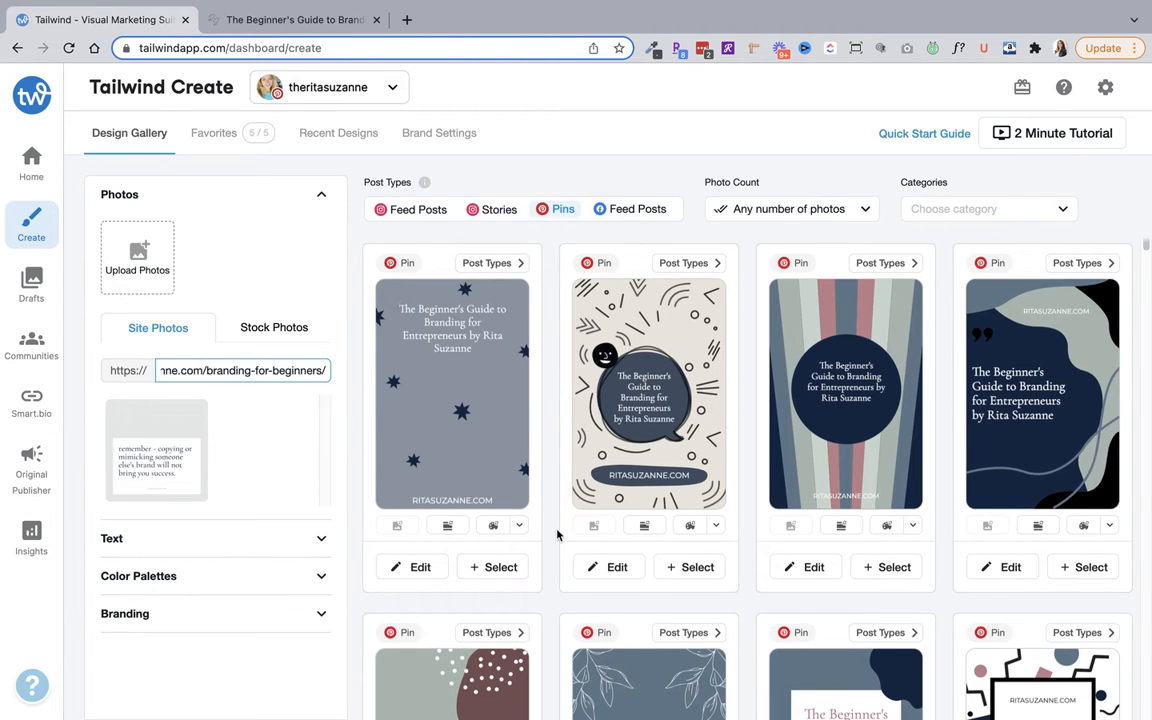
Step: Browse the generated pin designs and open the white one with sage green and navy curved shapes for editing
scroll(568, 512, "down", 3)
scroll(568, 515, "down", 2)
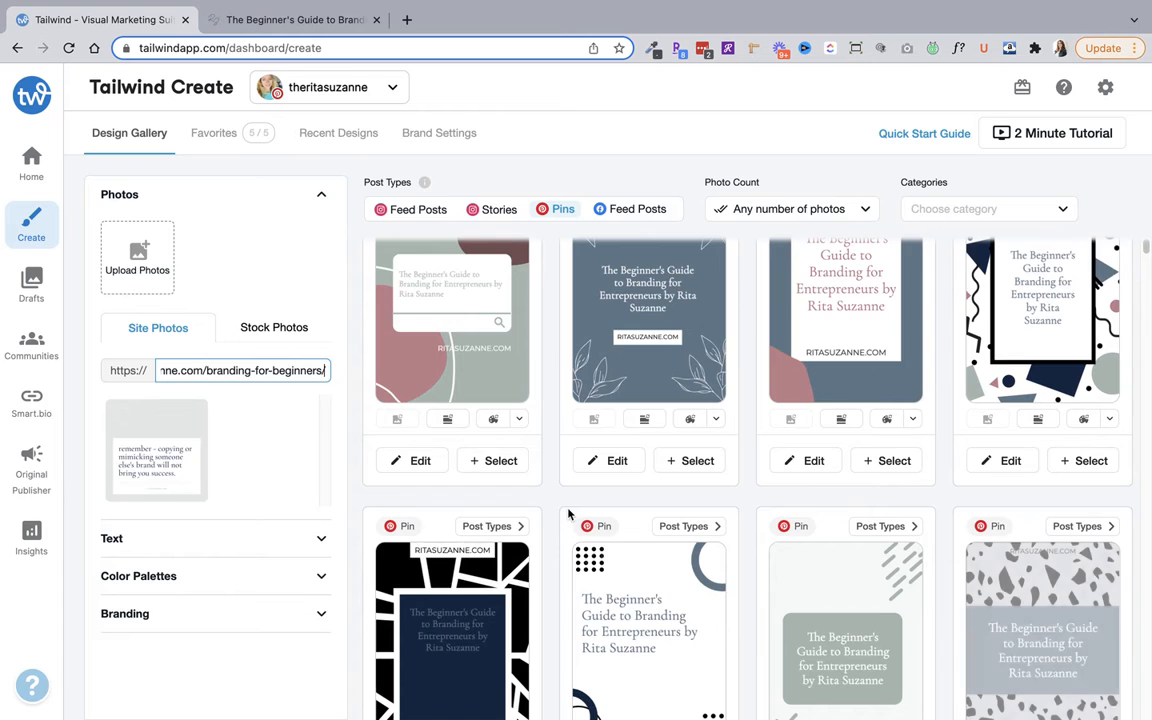
scroll(663, 488, "down", 1)
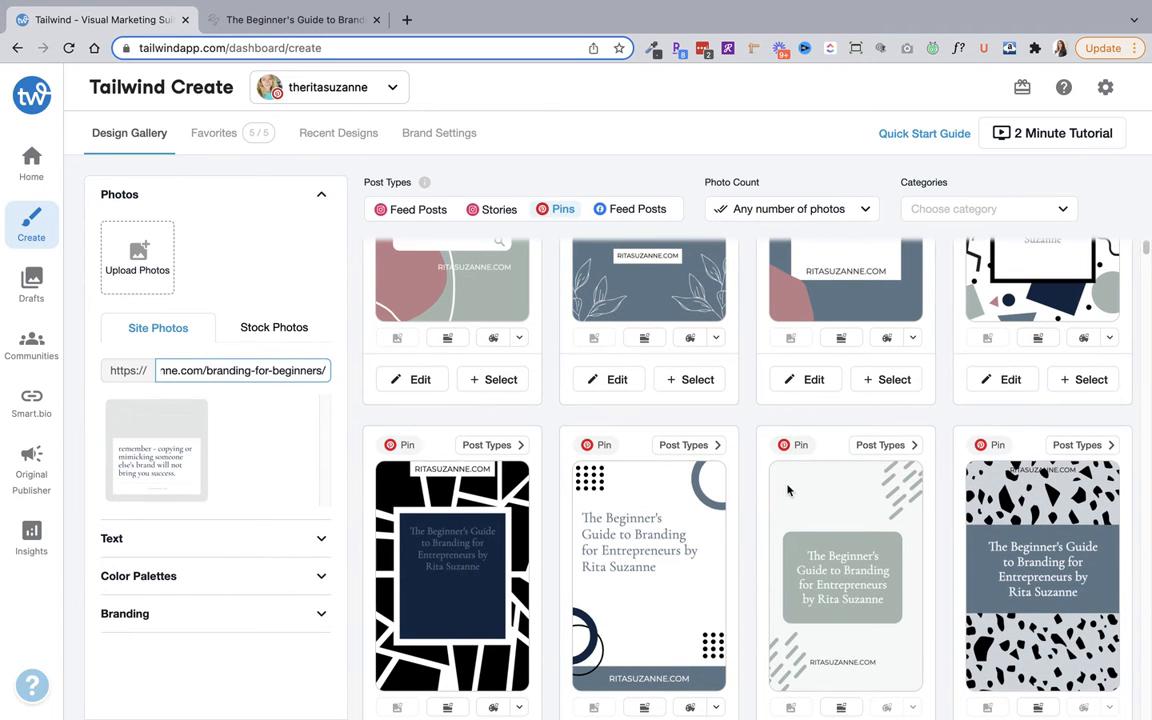
scroll(733, 500, "down", 1)
scroll(736, 505, "down", 3)
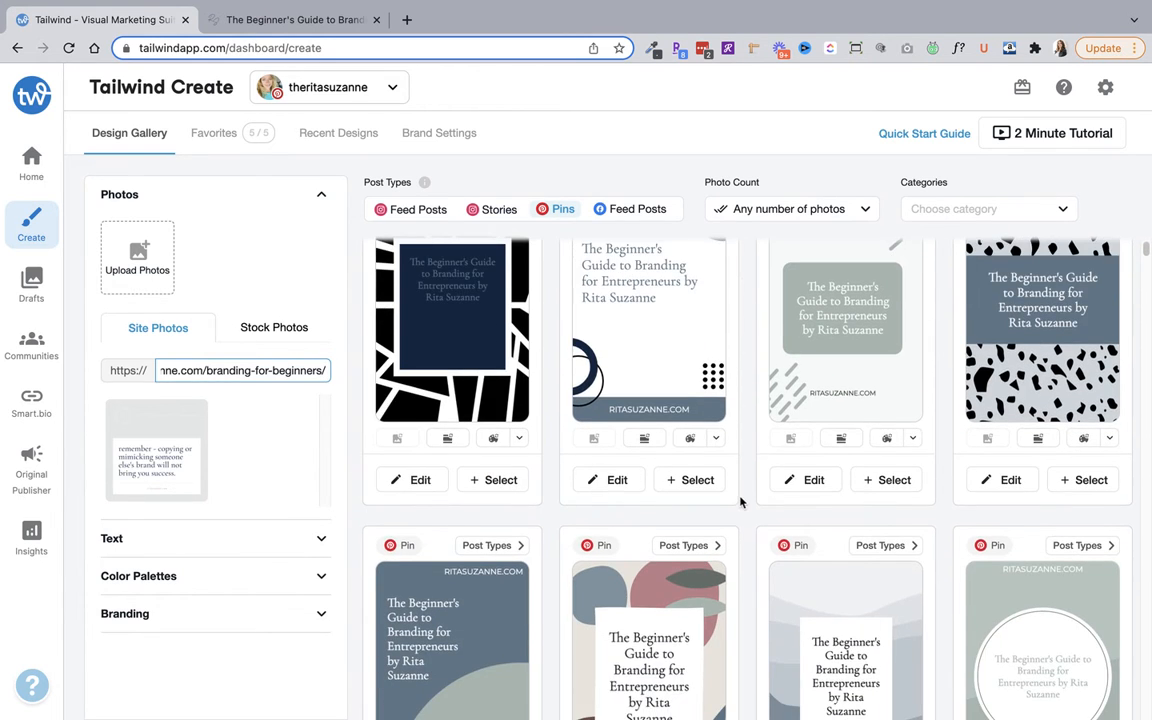
scroll(738, 500, "down", 3)
scroll(738, 500, "down", 4)
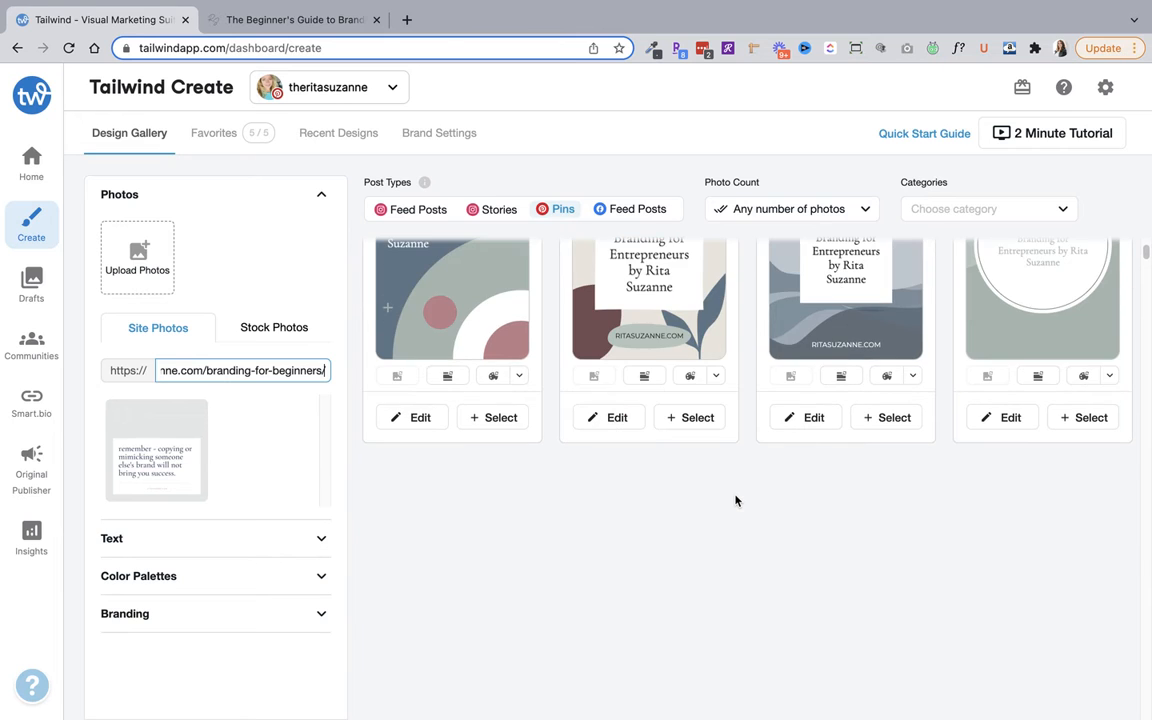
scroll(735, 500, "down", 2)
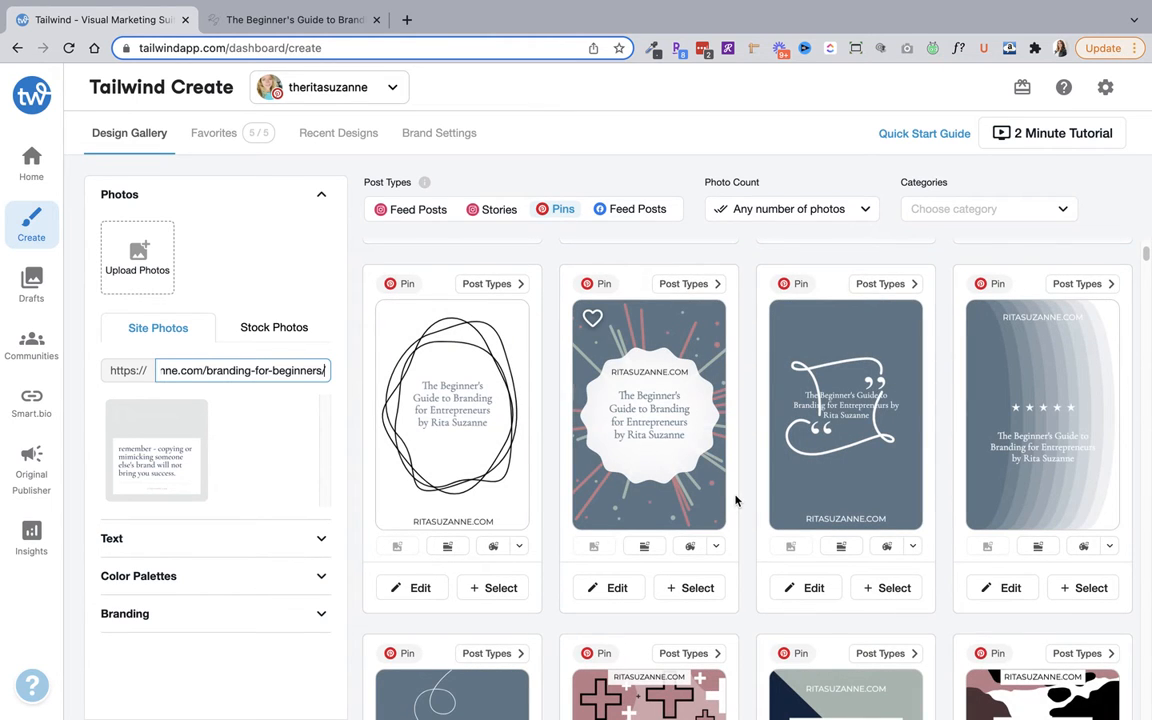
scroll(733, 499, "down", 6)
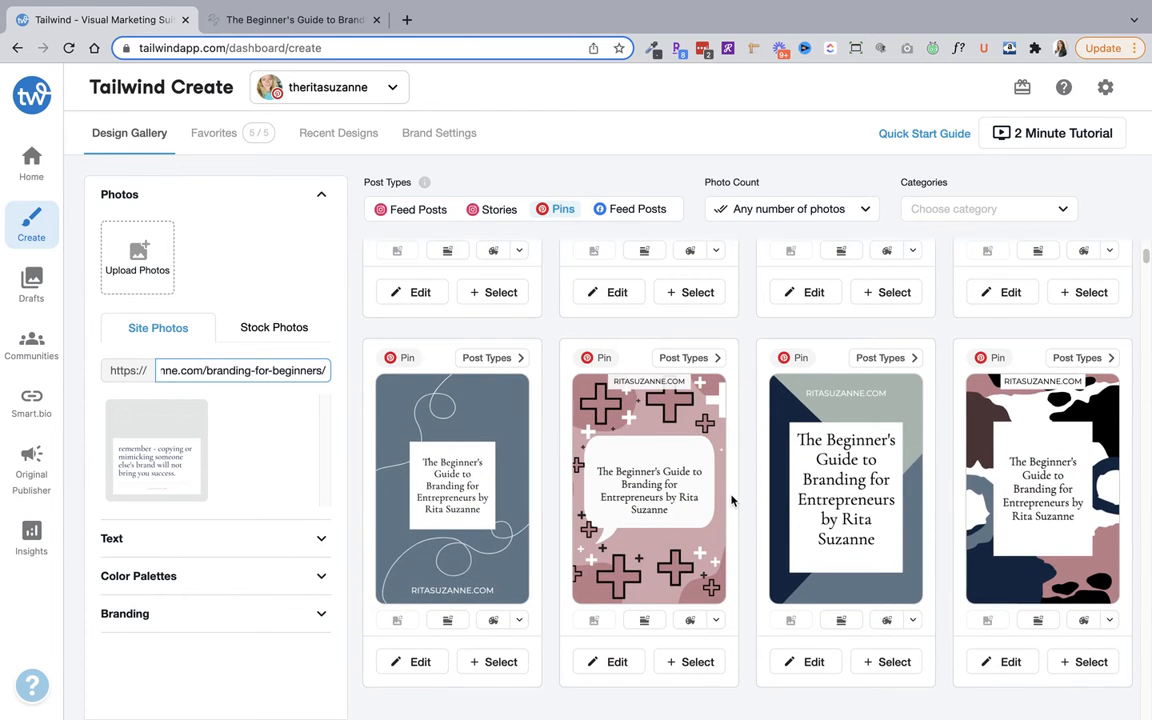
scroll(733, 497, "down", 2)
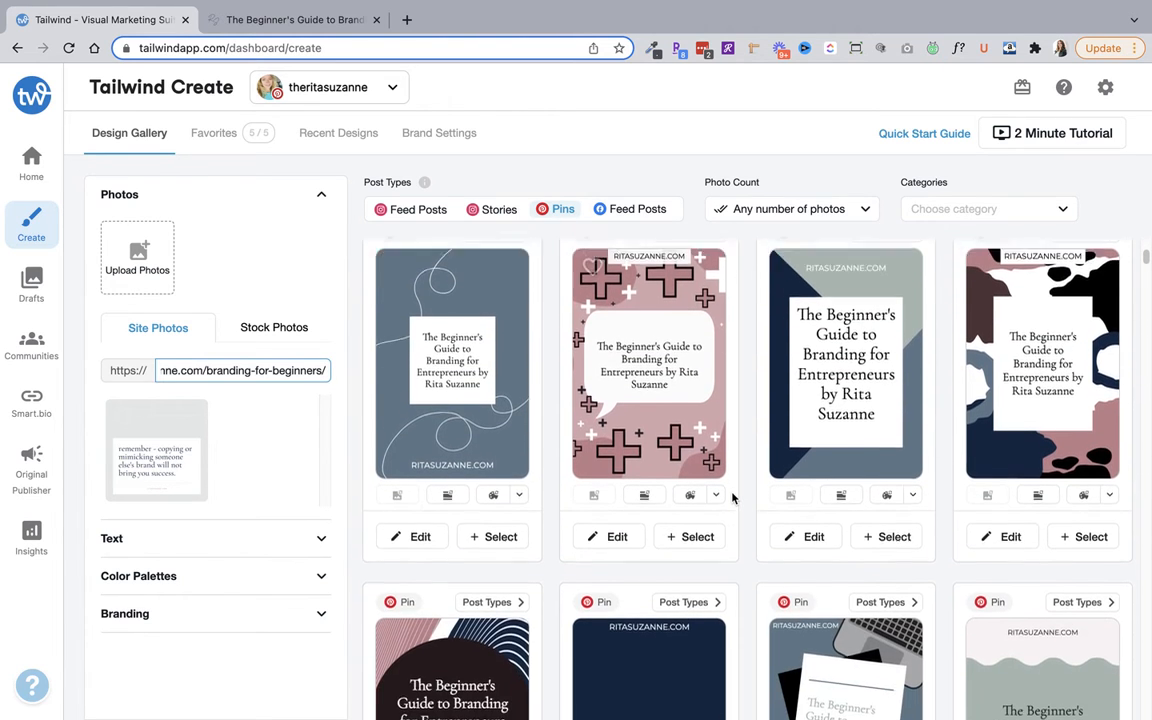
scroll(733, 498, "down", 5)
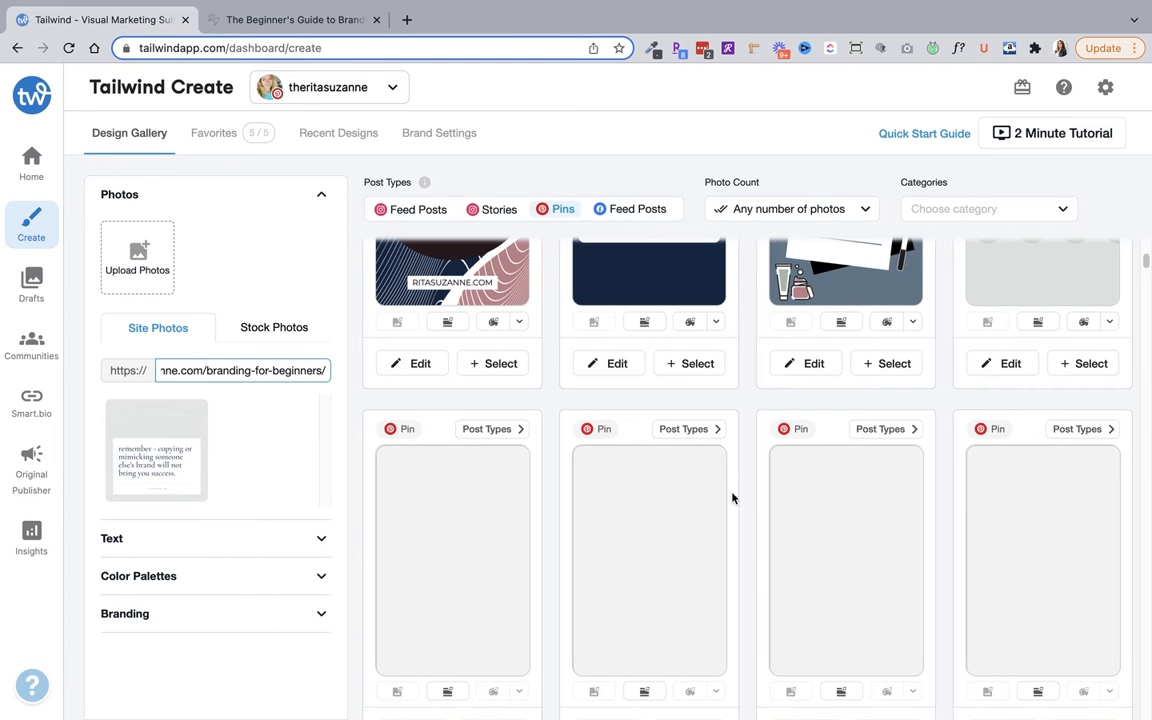
scroll(733, 497, "down", 1)
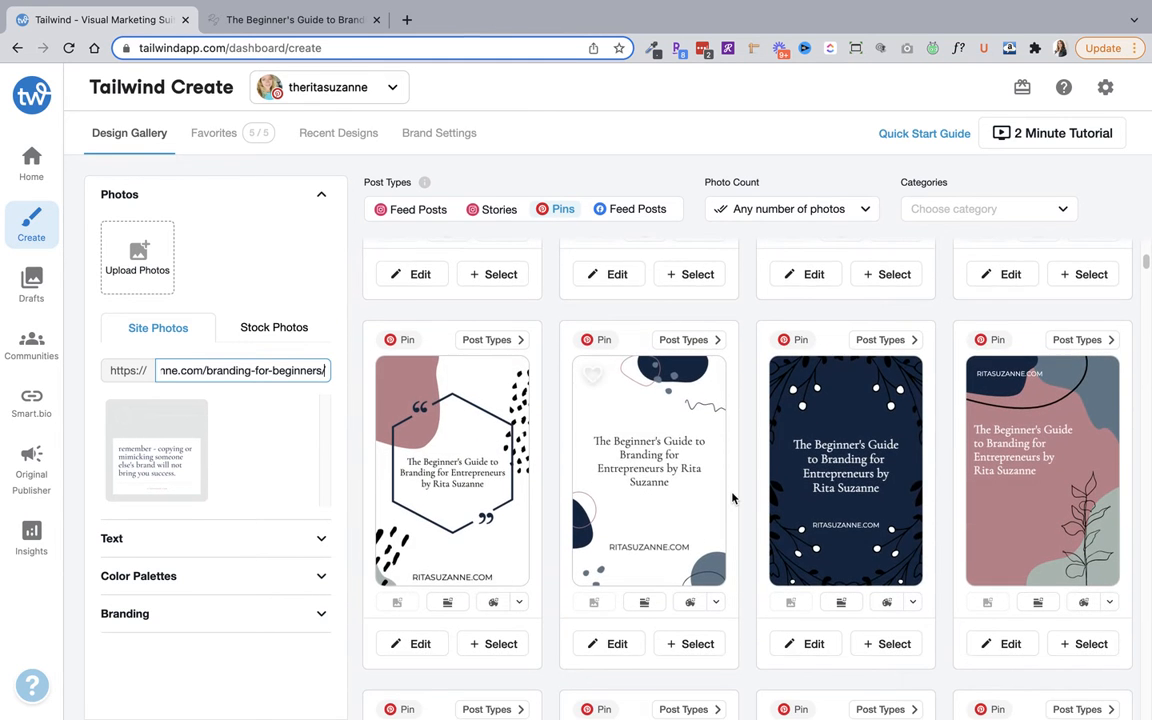
scroll(732, 497, "down", 2)
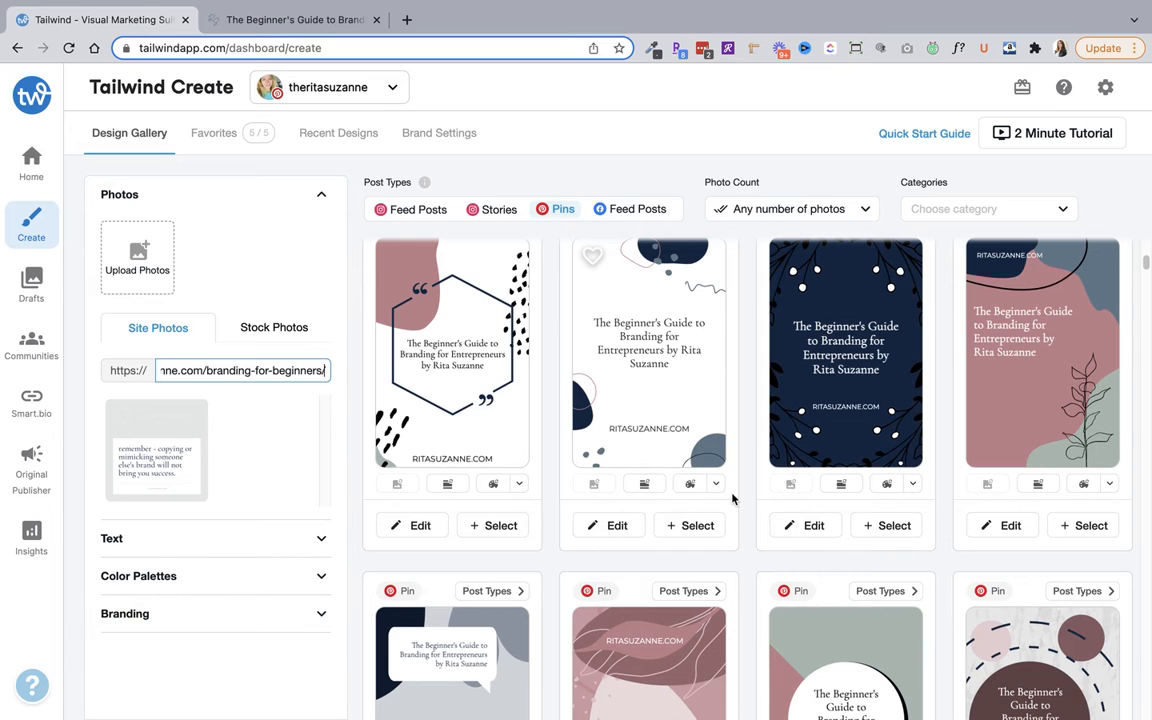
scroll(733, 497, "down", 3)
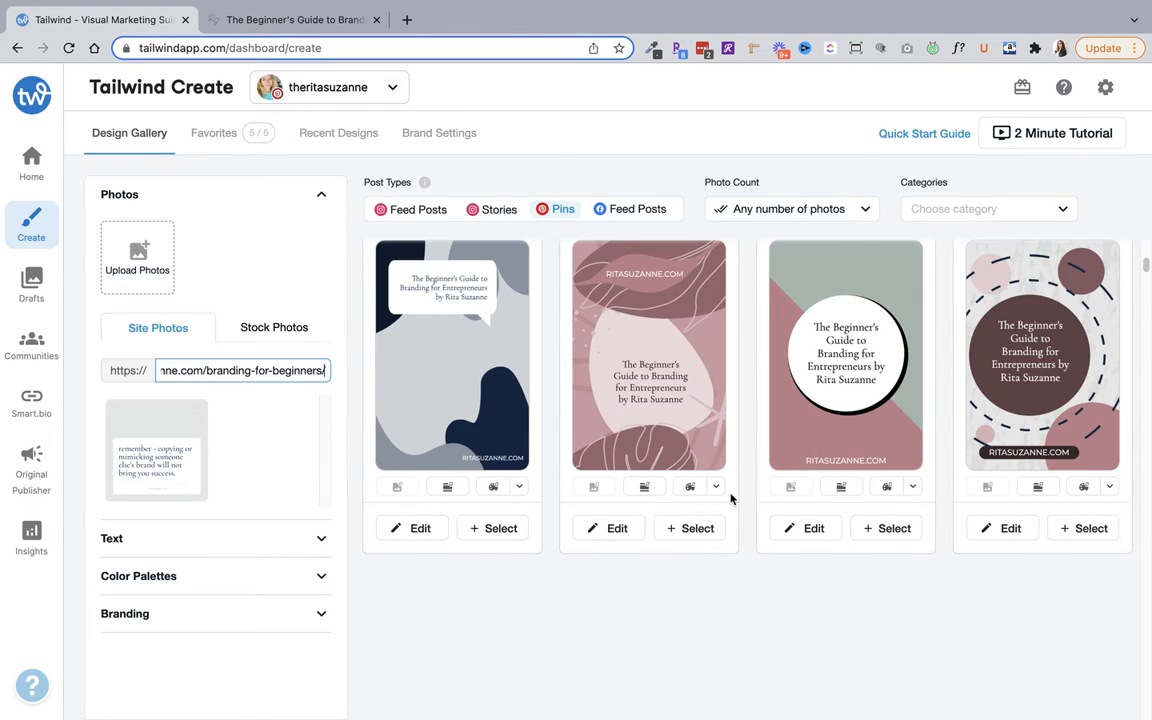
scroll(731, 497, "down", 2)
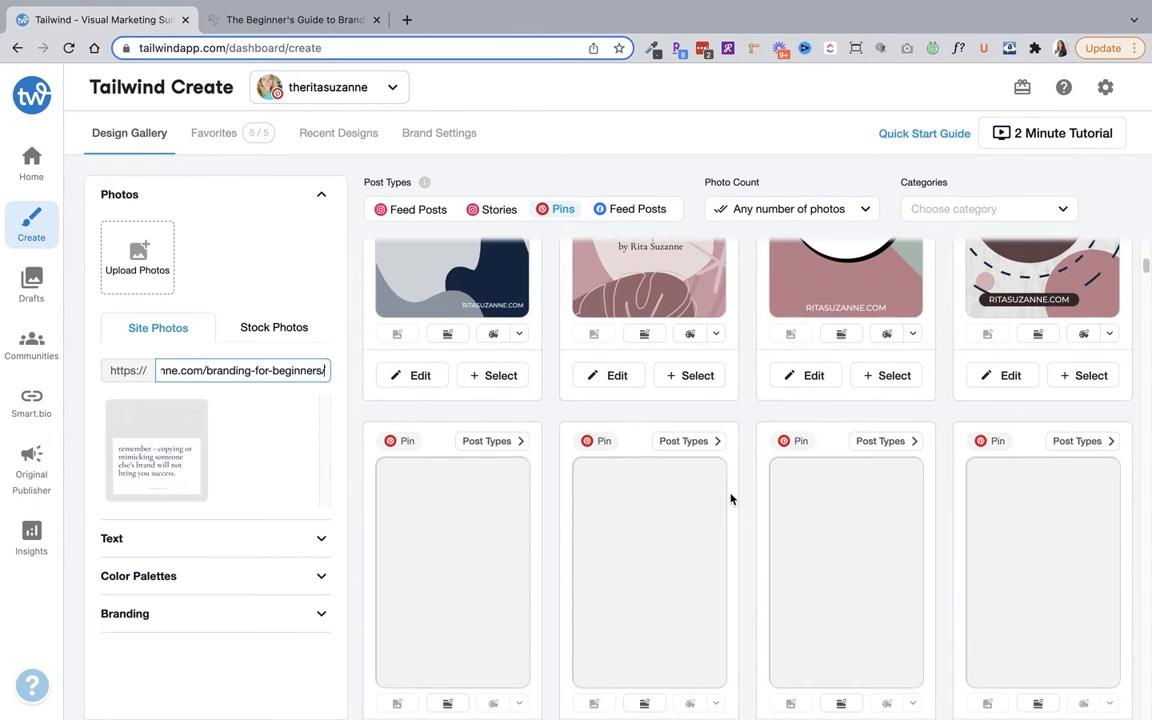
scroll(730, 498, "down", 1)
scroll(730, 498, "down", 4)
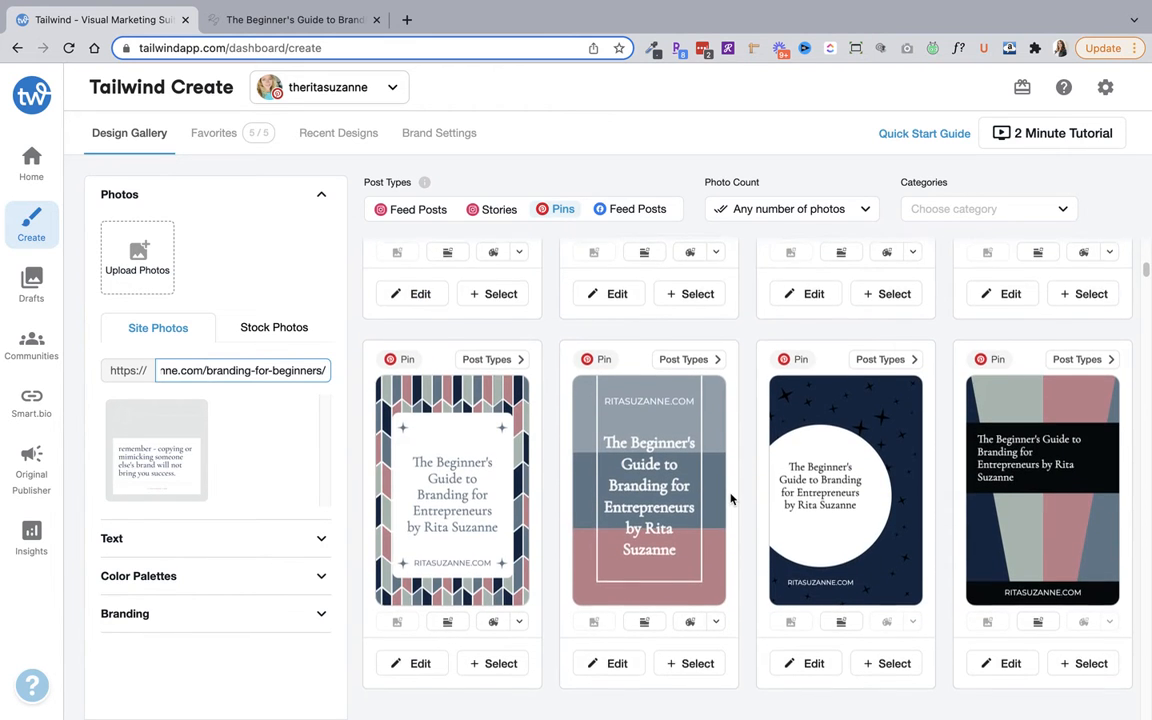
scroll(731, 498, "down", 5)
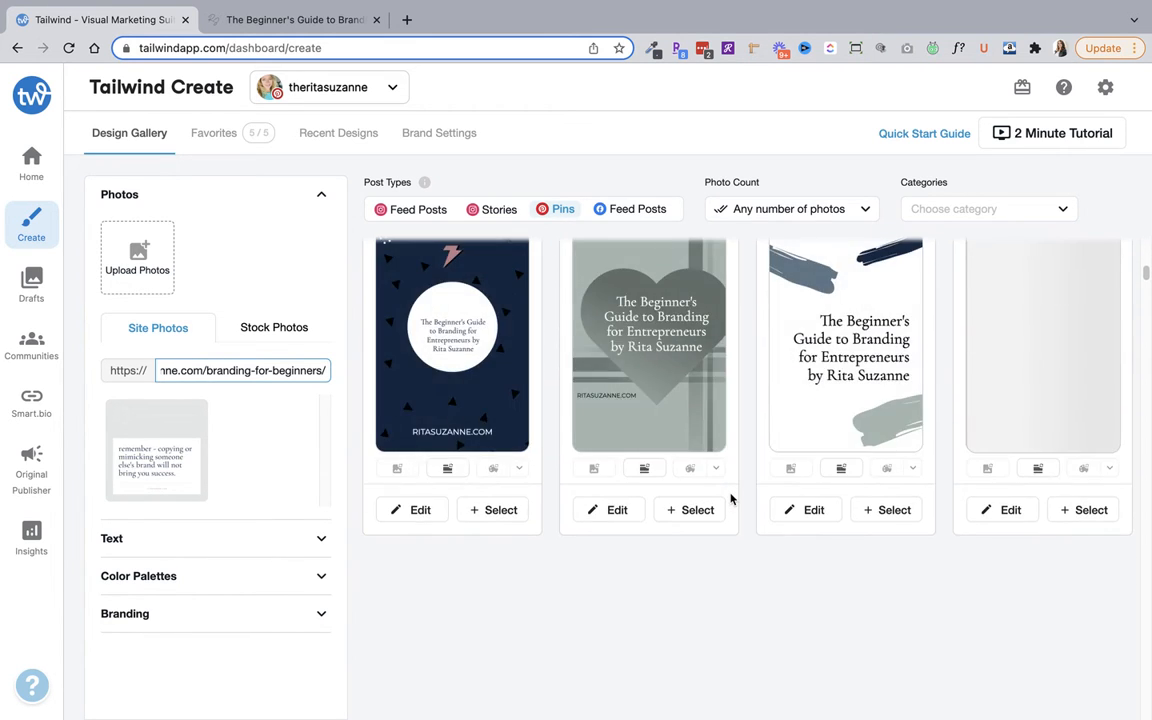
scroll(730, 498, "down", 5)
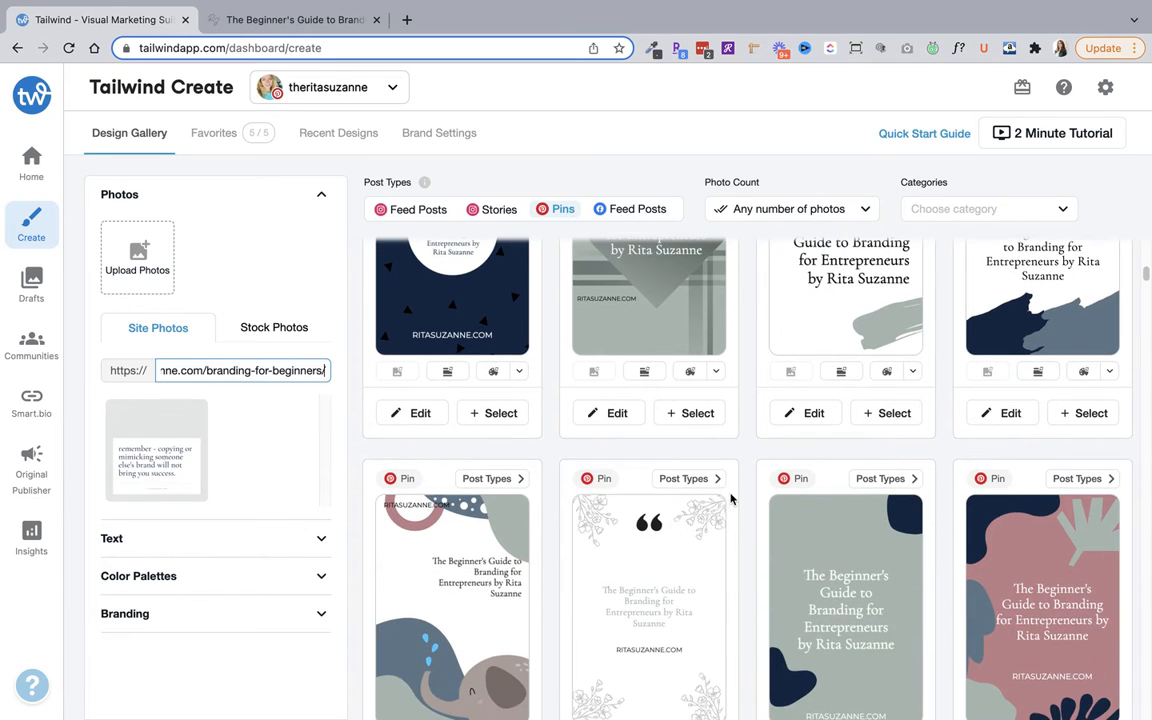
scroll(730, 498, "down", 3)
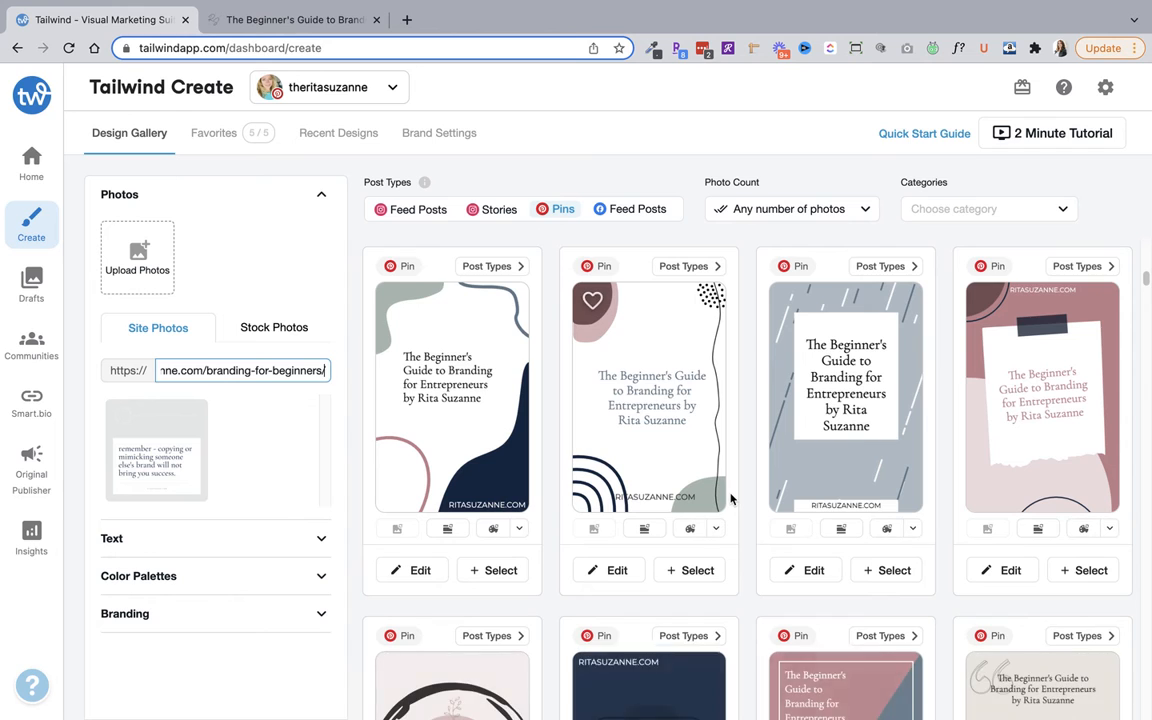
scroll(688, 489, "down", 1)
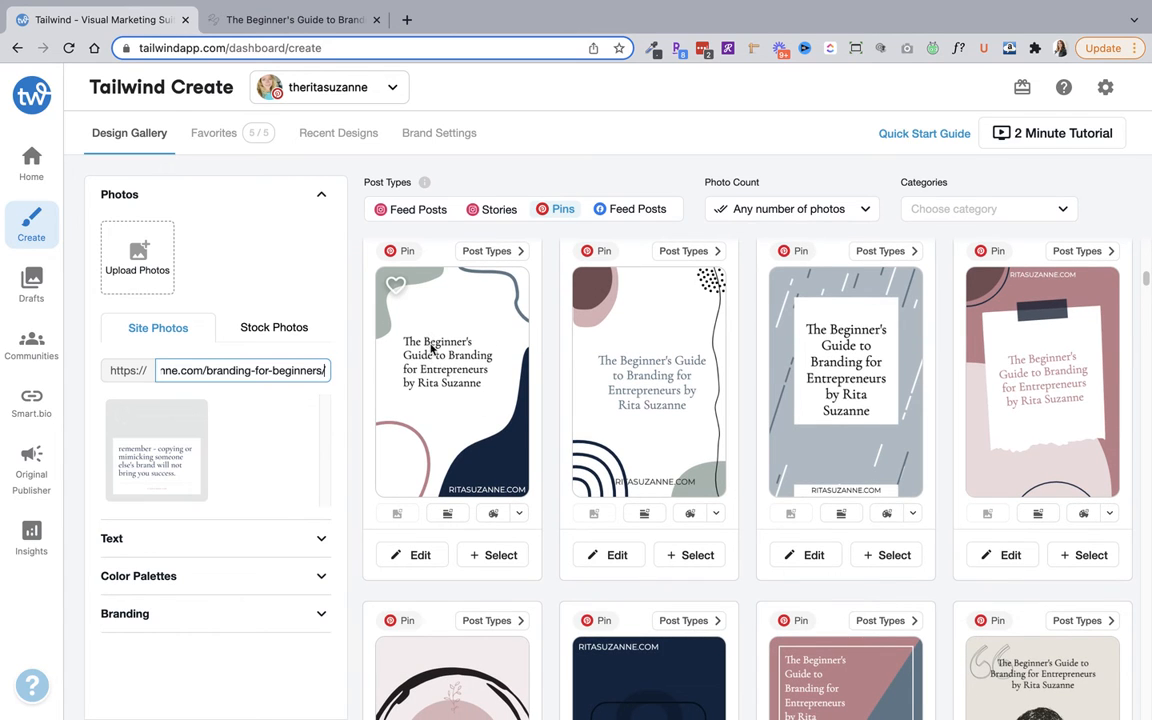
left_click(415, 556)
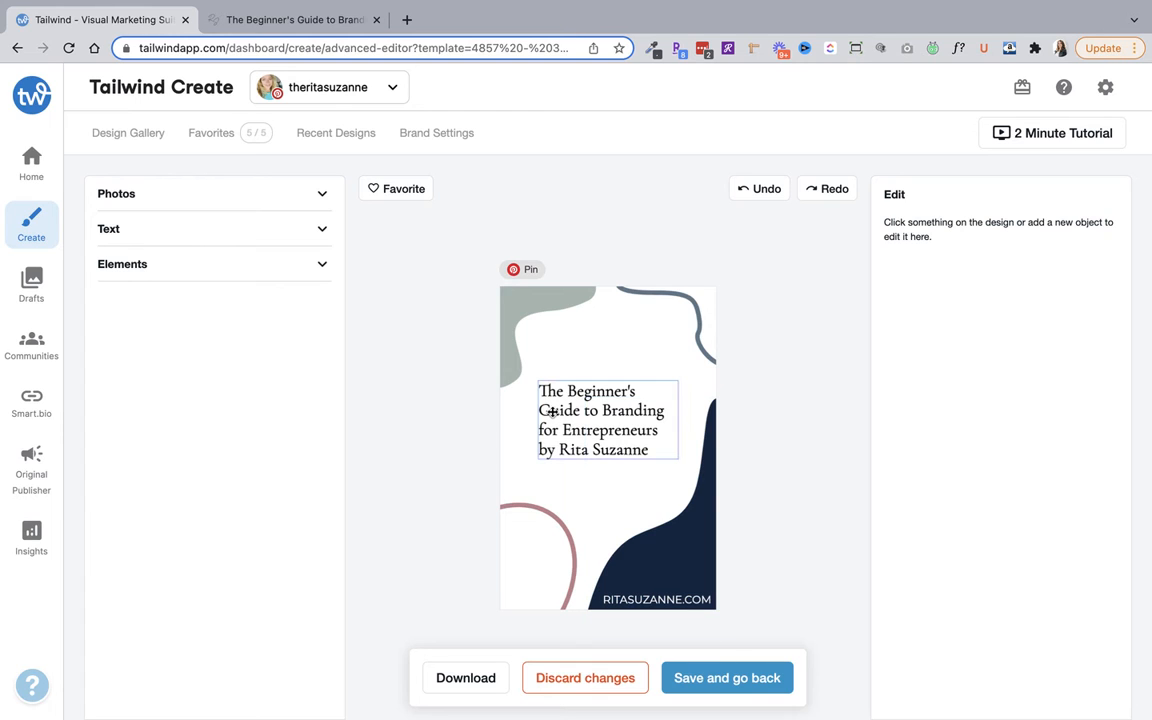
Step: Delete the author byline from the pin's title, leaving "The Beginner's Guide to Branding for Entrepreneurs"
left_click(553, 410)
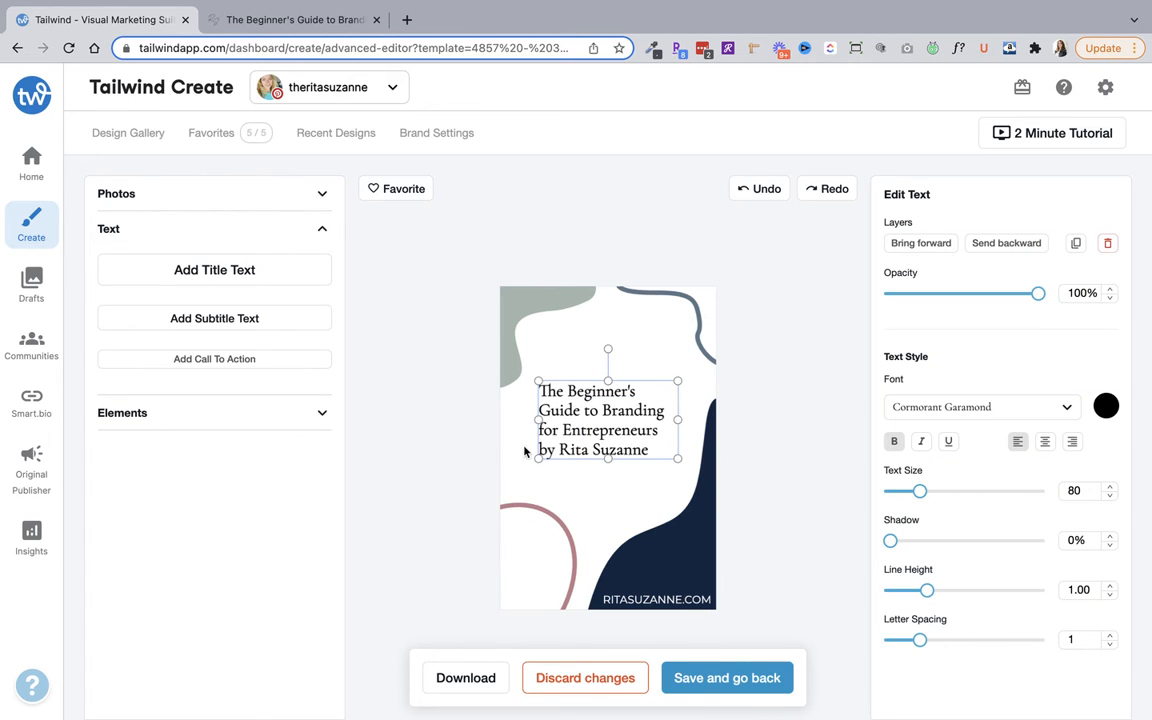
double_click(548, 448)
double_click(548, 448)
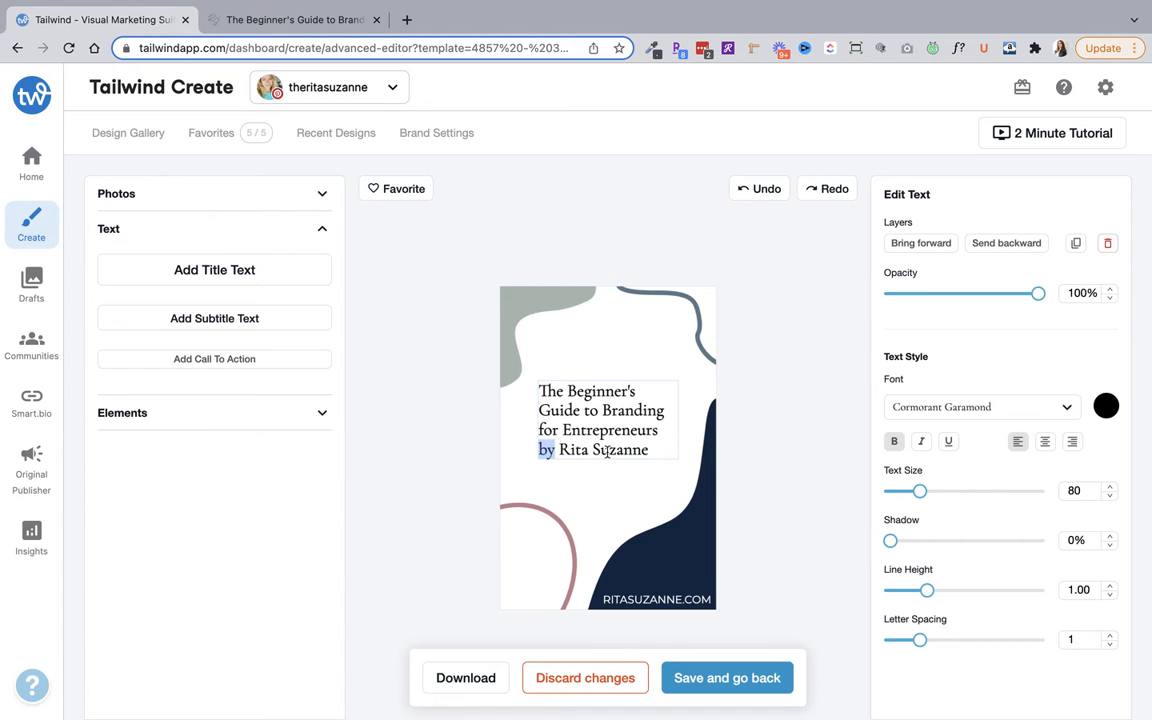
left_click(655, 452)
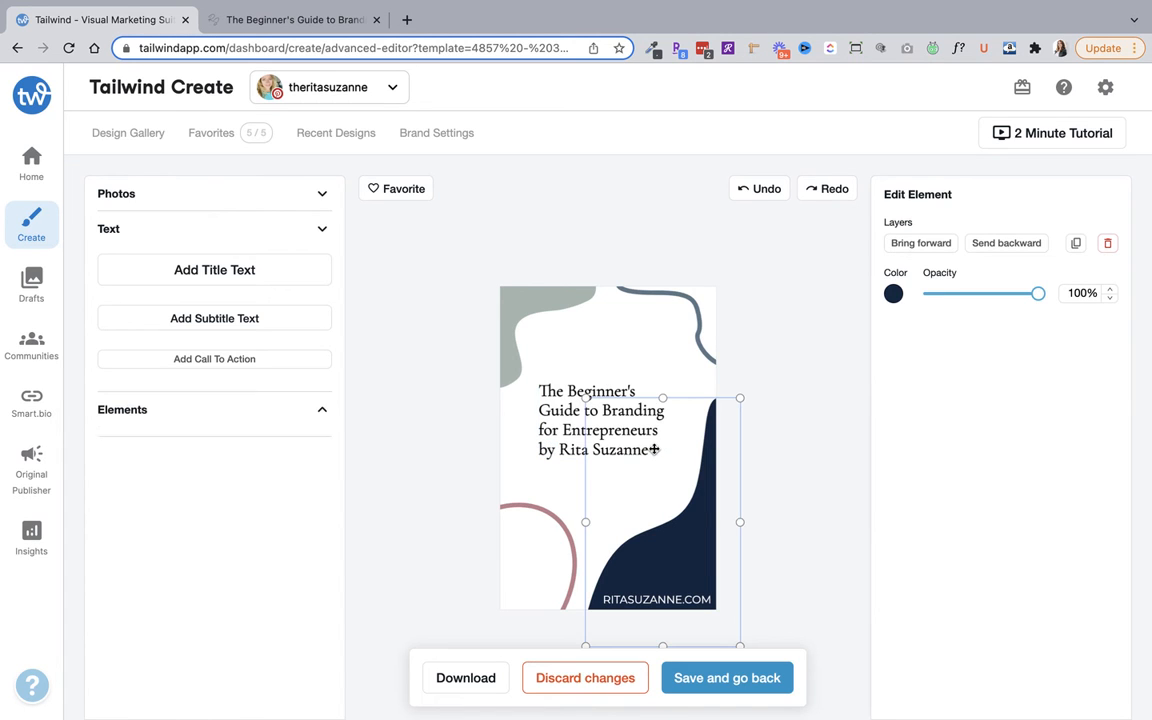
left_click(541, 441)
double_click(541, 447)
left_click(541, 449)
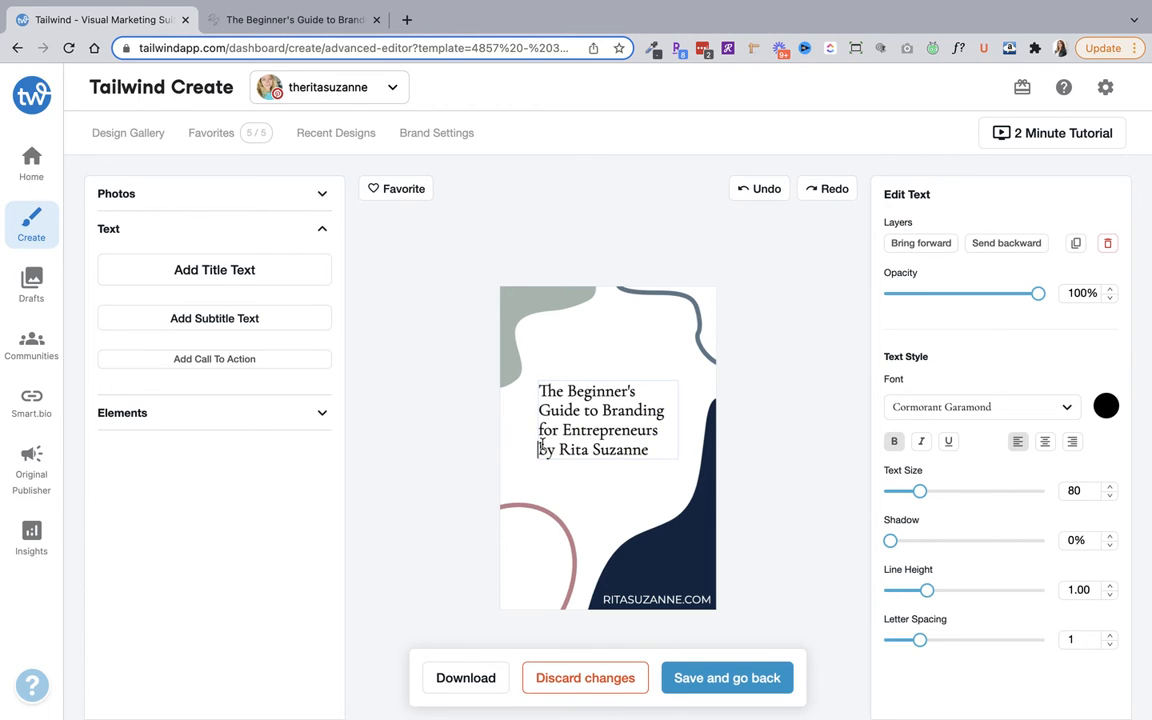
key("shift+Down")
key("BackSpace")
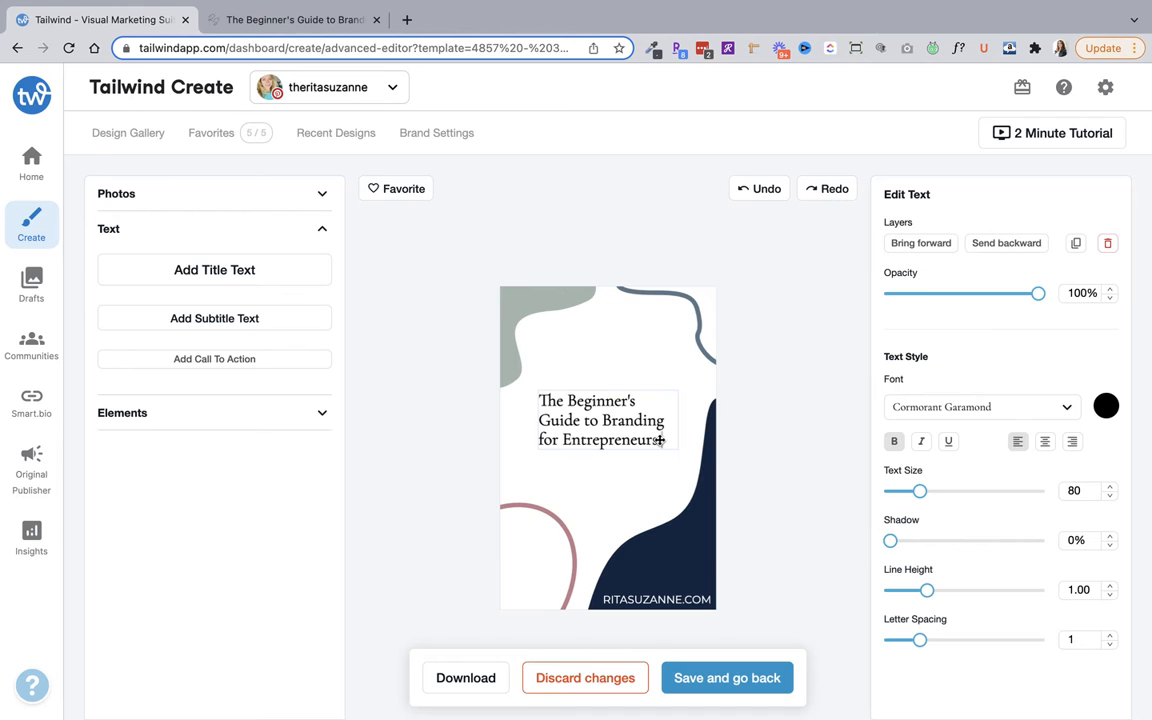
left_click(592, 438)
left_click_drag(592, 438, 602, 440)
key("super+z")
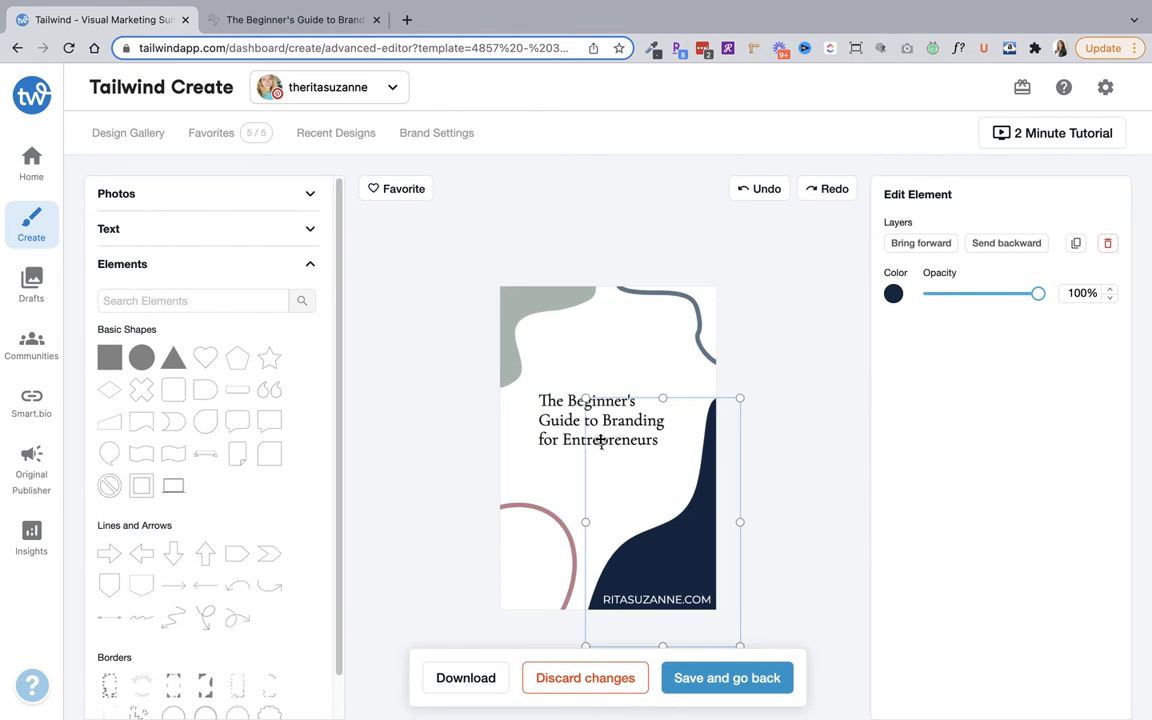
Step: Center-align the pin's whole title text and set it in italics
left_click(556, 421)
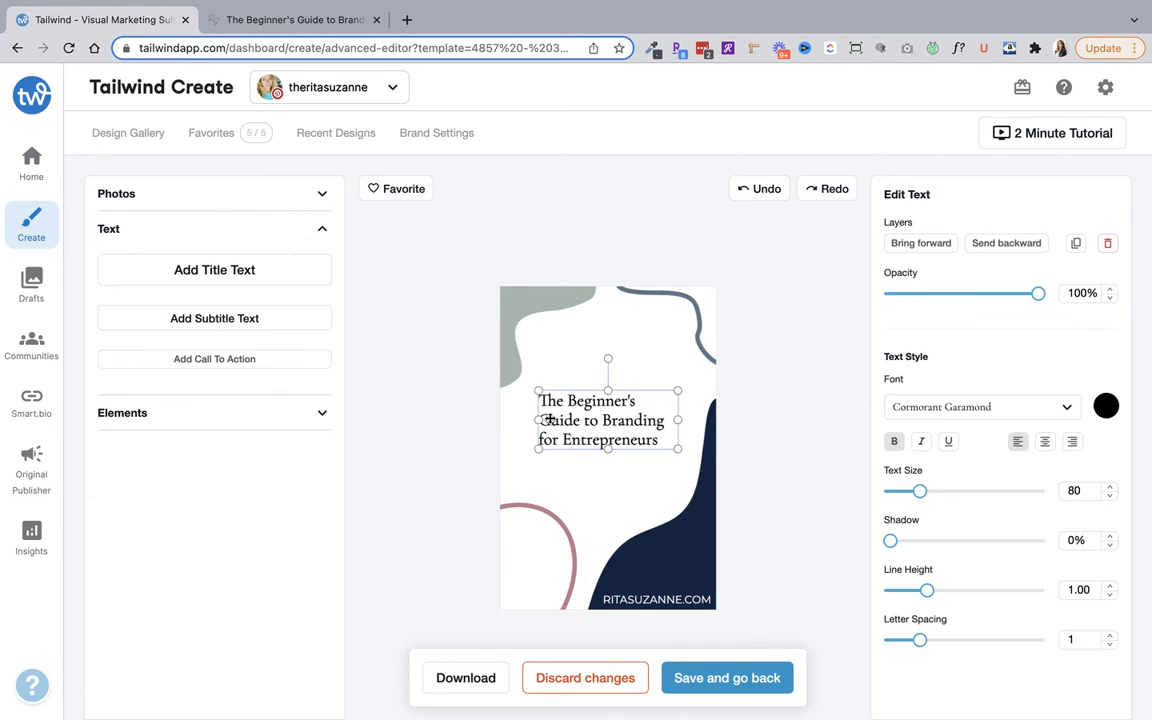
double_click(550, 420)
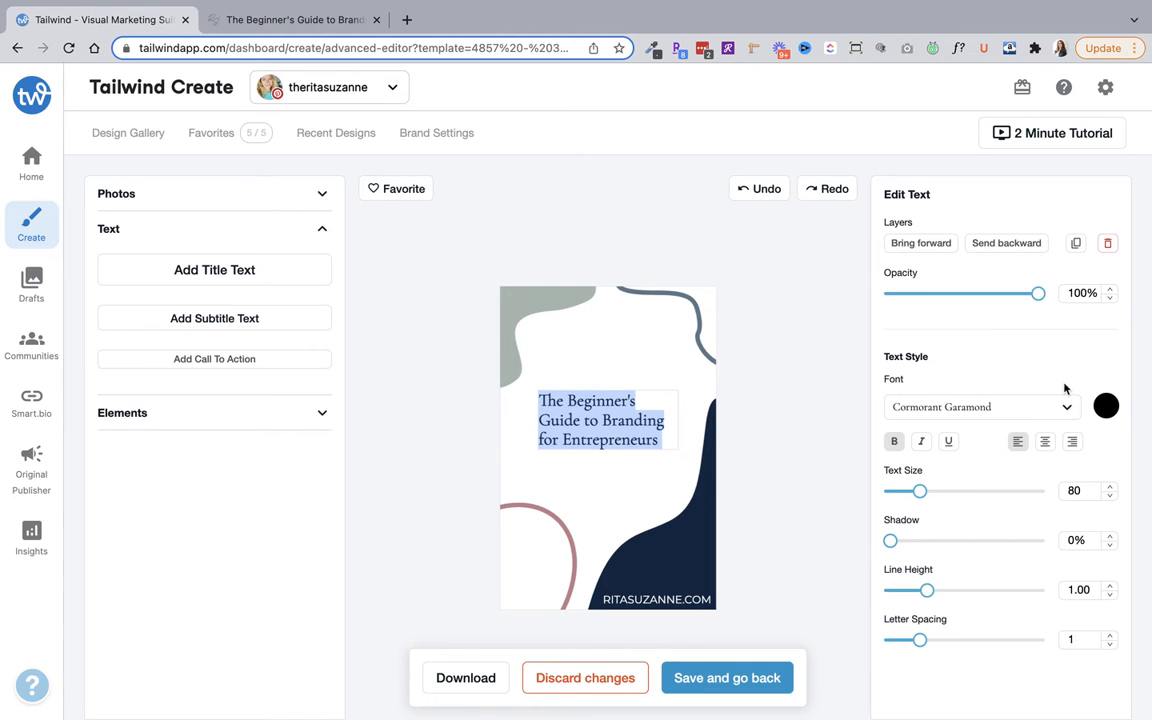
left_click(1045, 443)
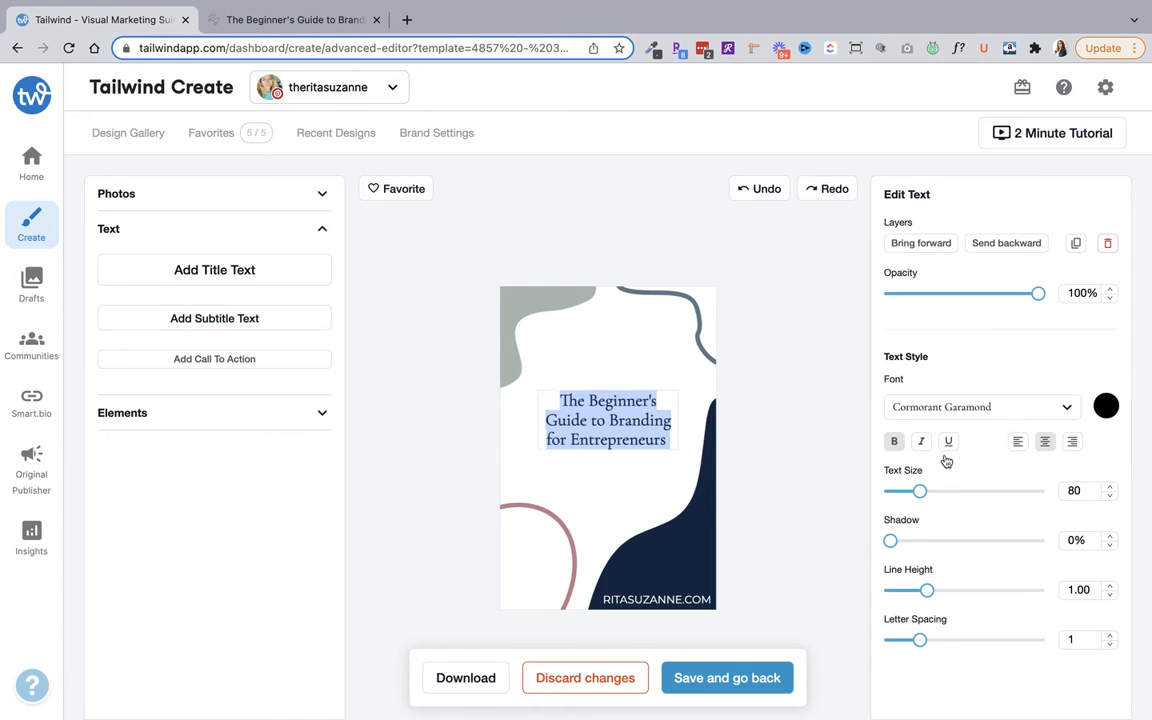
left_click(921, 442)
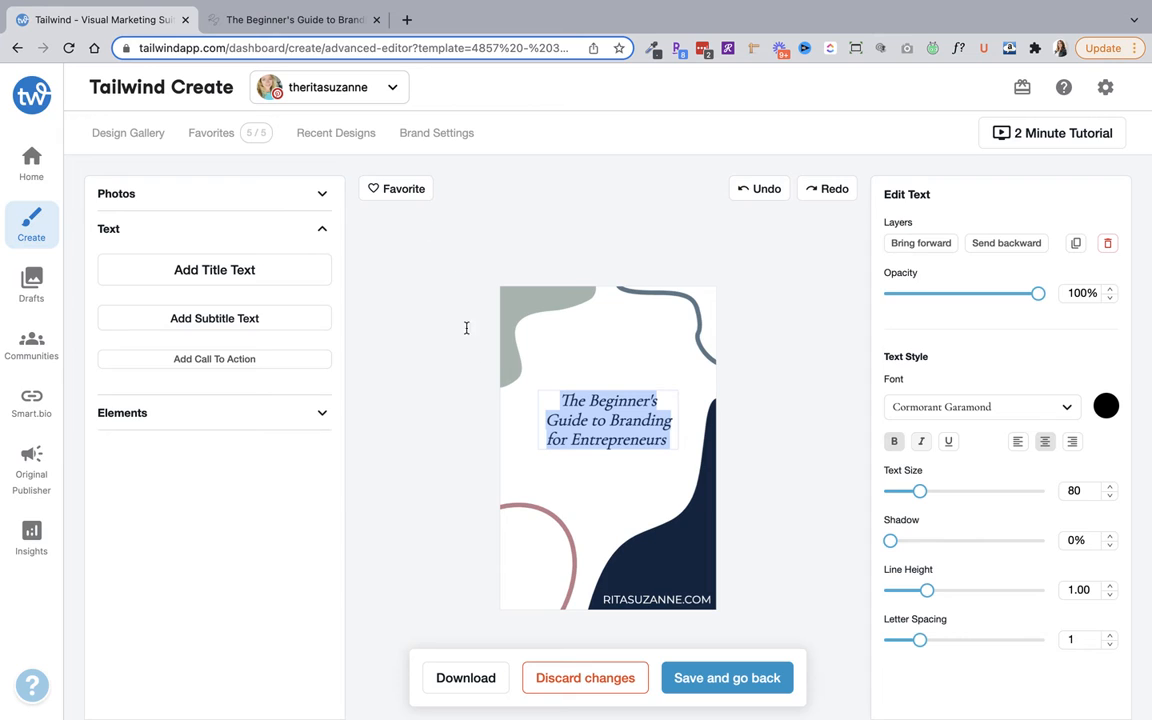
left_click(561, 399)
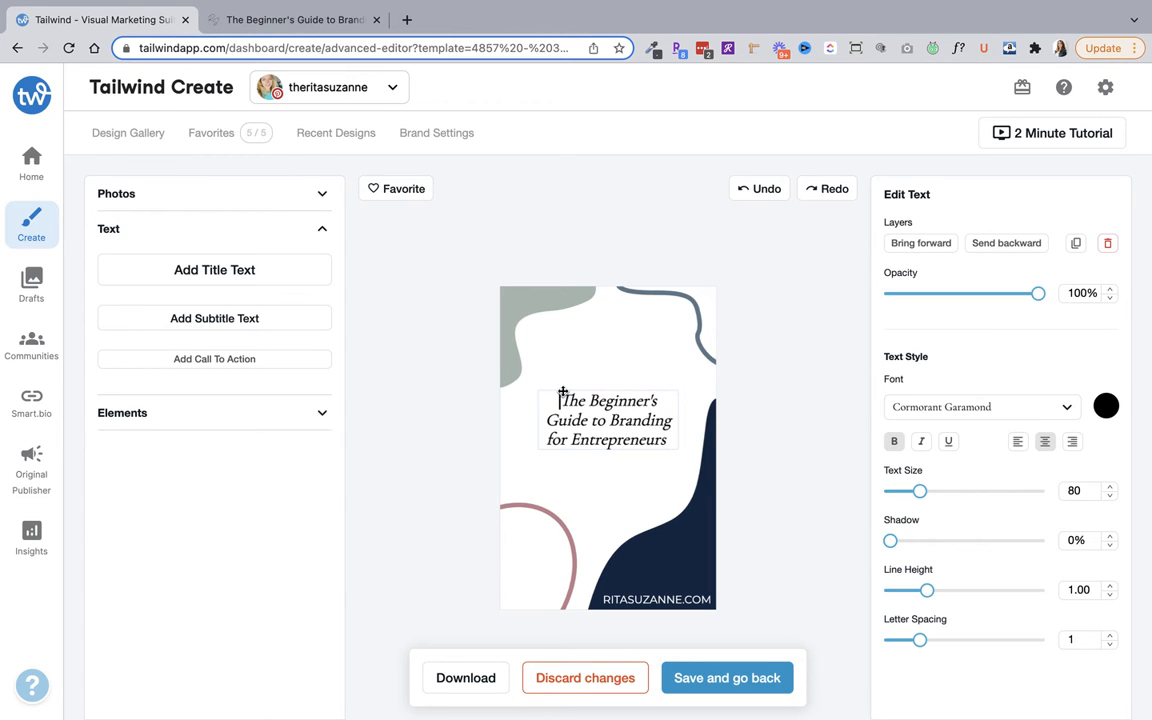
Step: Nudge the title text box slightly lower on the pin and save the edited design
left_click(562, 399)
left_click_drag(561, 402, 561, 400)
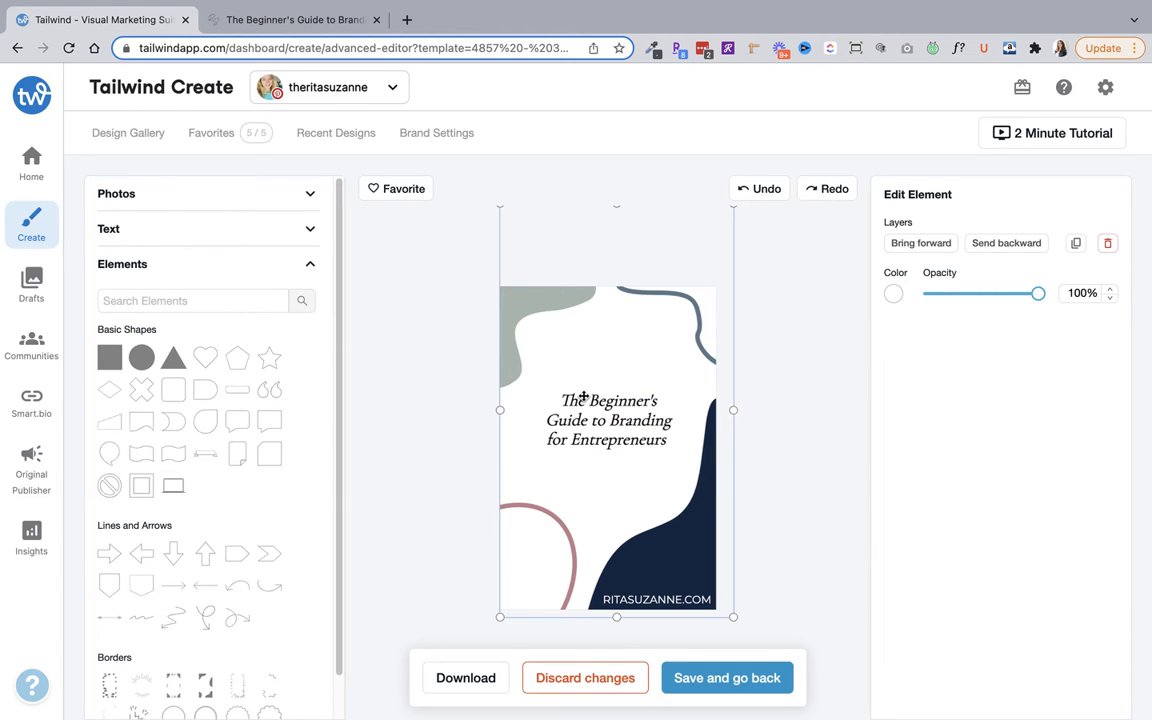
left_click(565, 402)
key("Down")
key("Down")
key("Down")
key("Down")
key("Down")
key("Down")
key("Down")
key("Down")
key("Down")
key("Down")
key("Down")
key("Down")
key("Down")
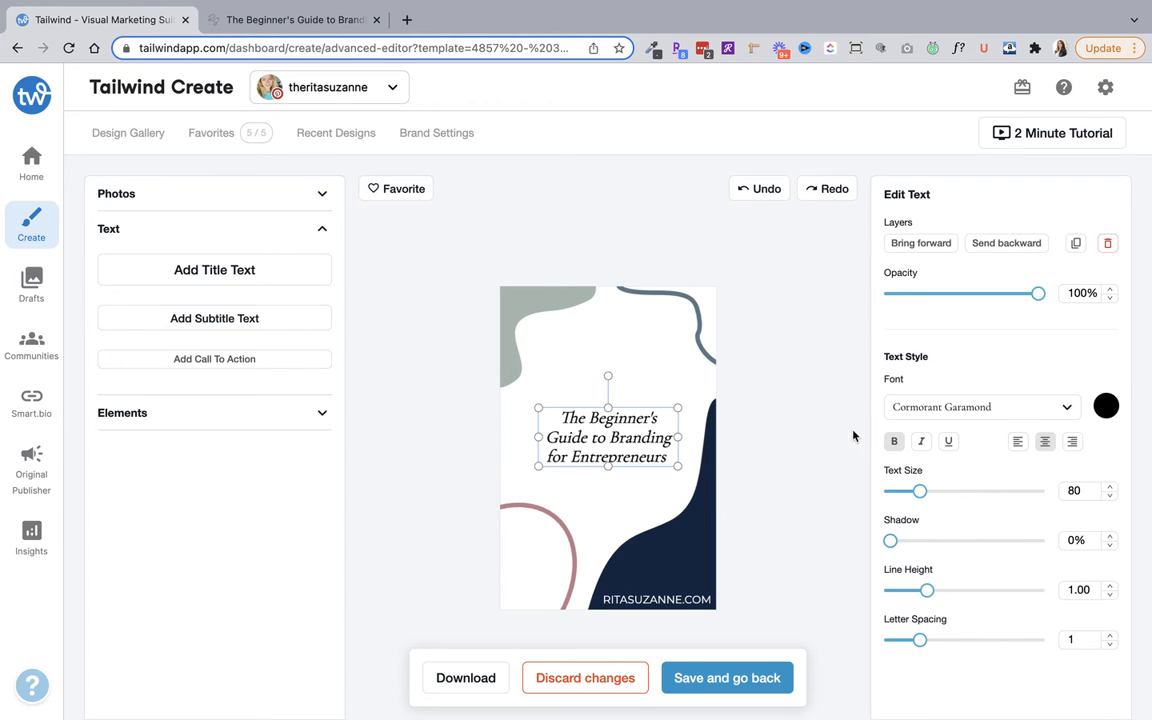
left_click(710, 678)
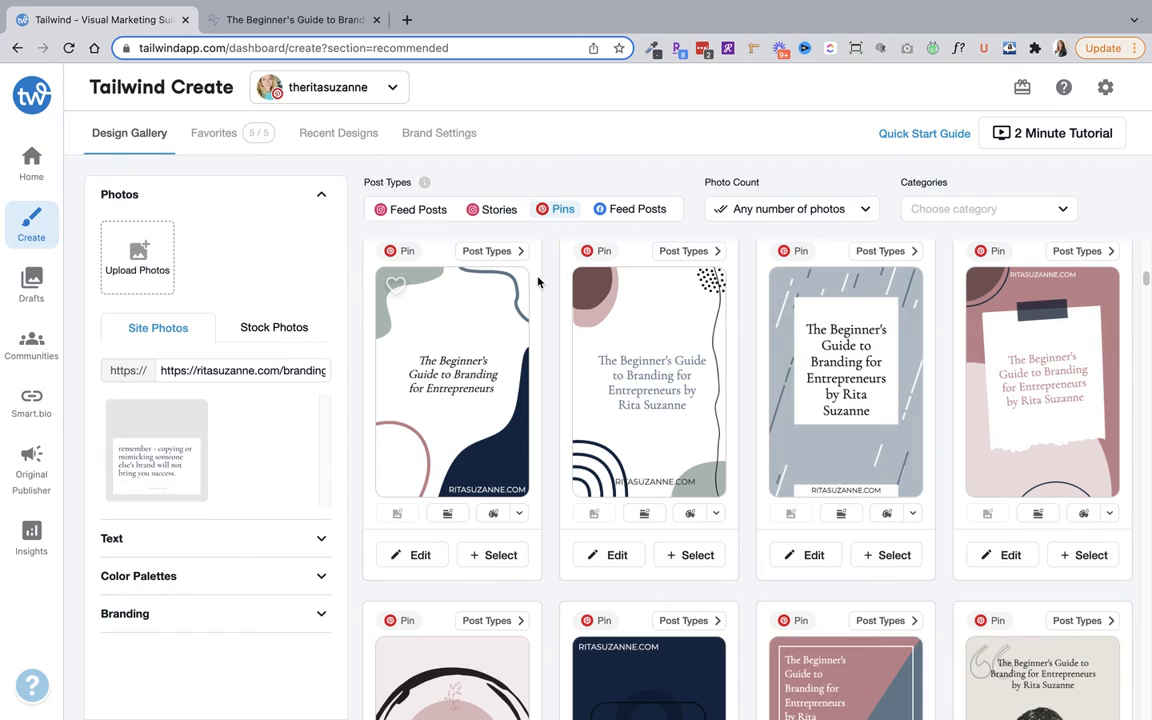
Step: Mark the edited pin as a favorite and select it for the design review
left_click(396, 285)
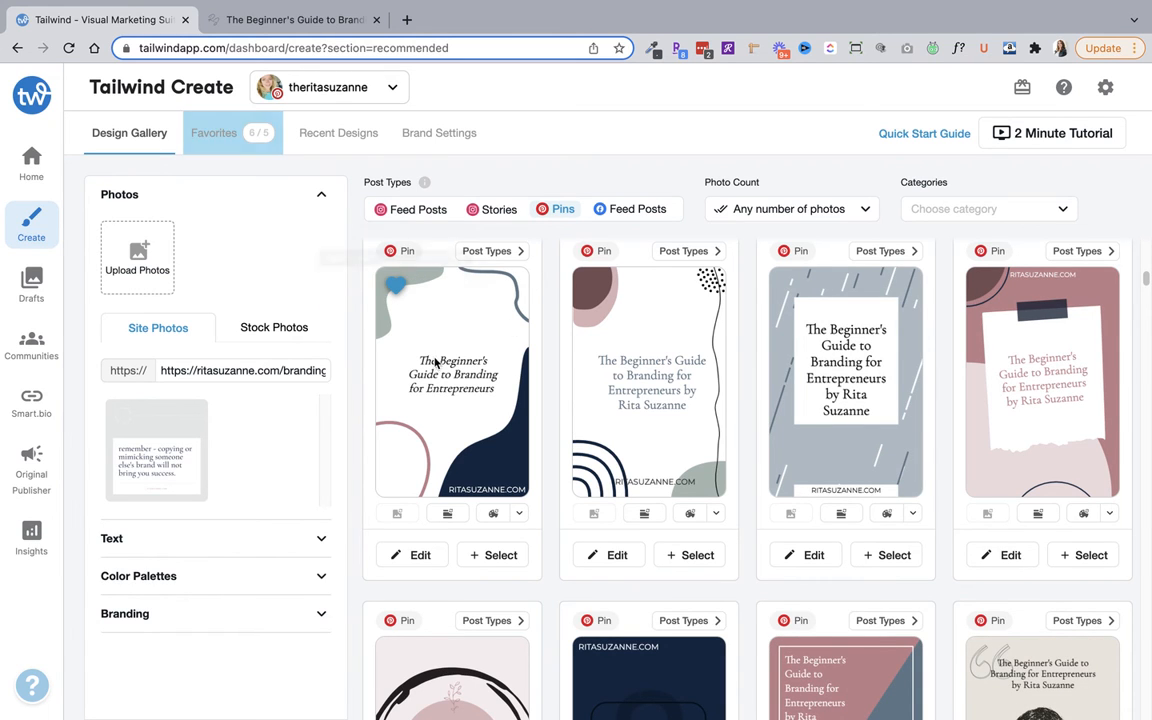
left_click(482, 556)
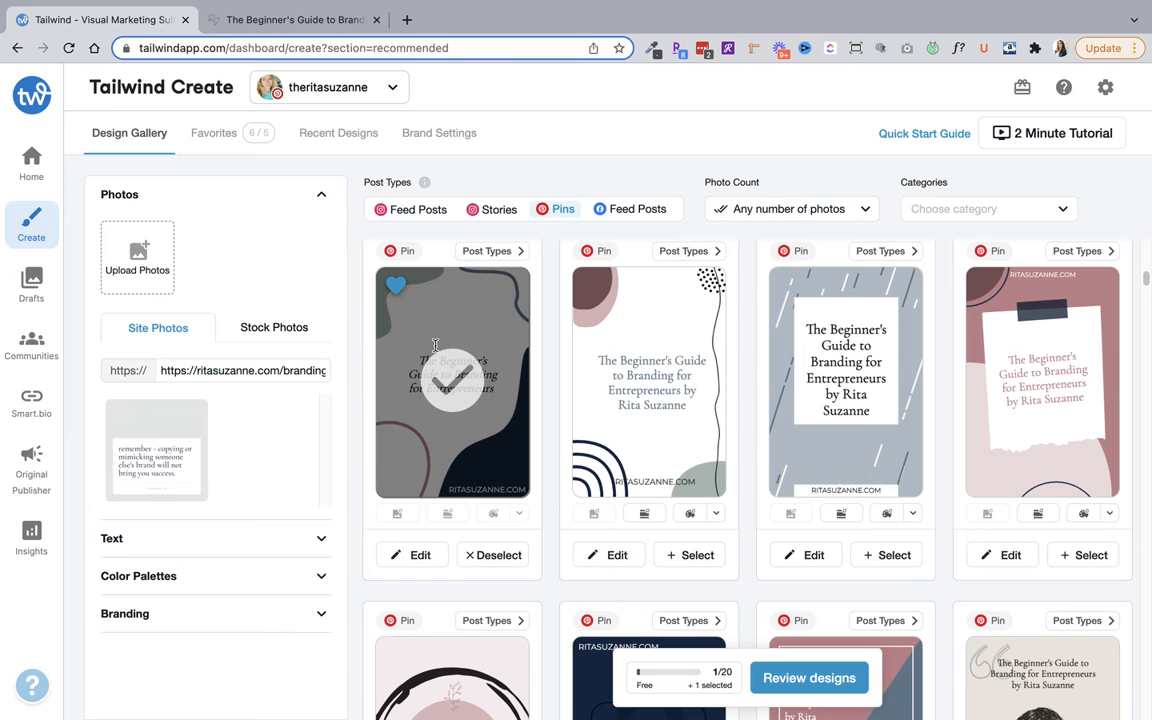
left_click(808, 680)
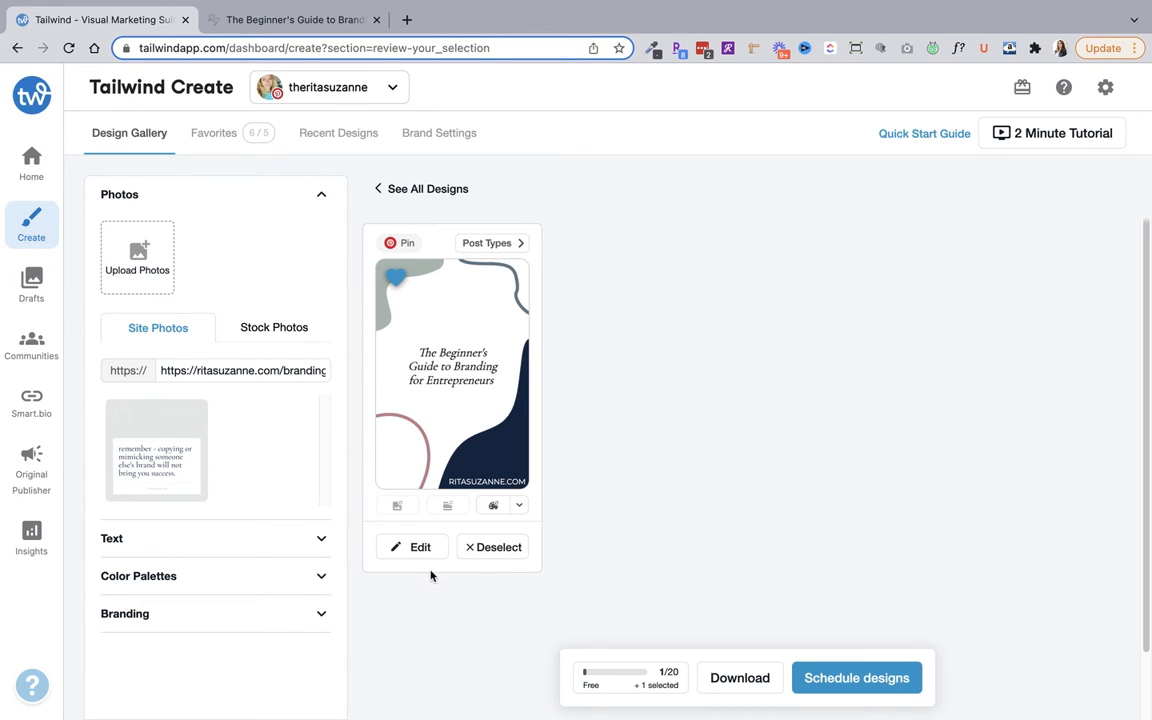
Step: Show the pin's other post types and mark the Instagram feed post, story and Facebook feed post as favorites
left_click(493, 244)
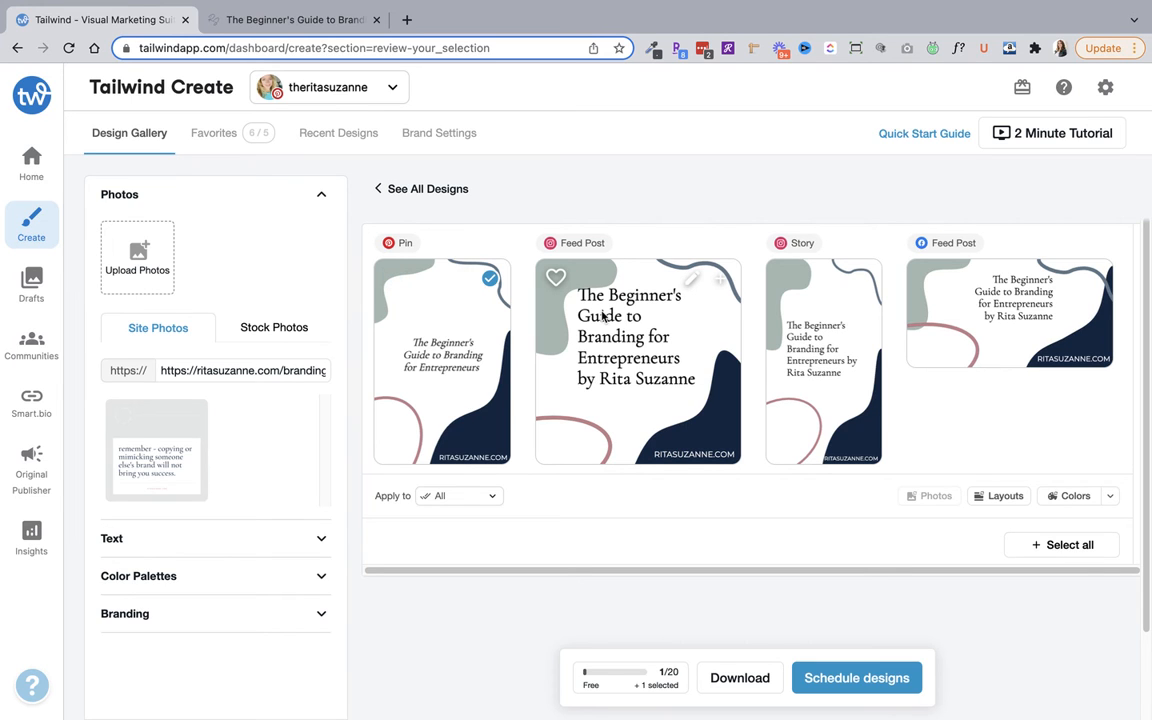
left_click(555, 277)
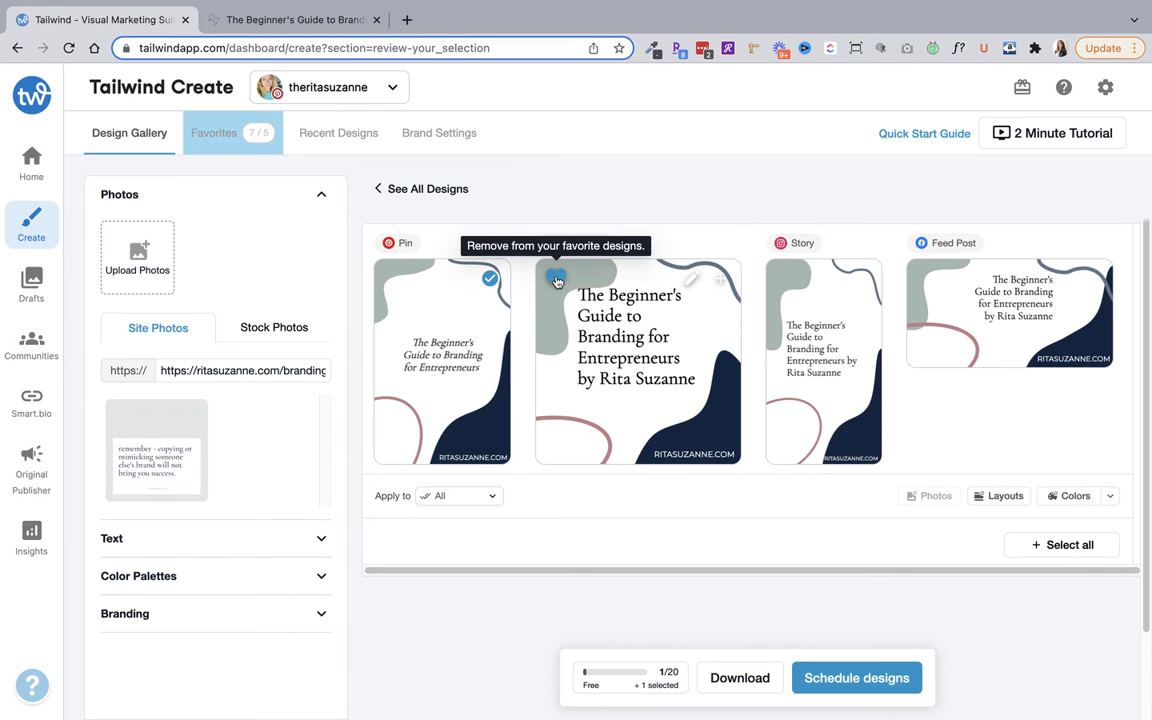
left_click(786, 277)
left_click(928, 277)
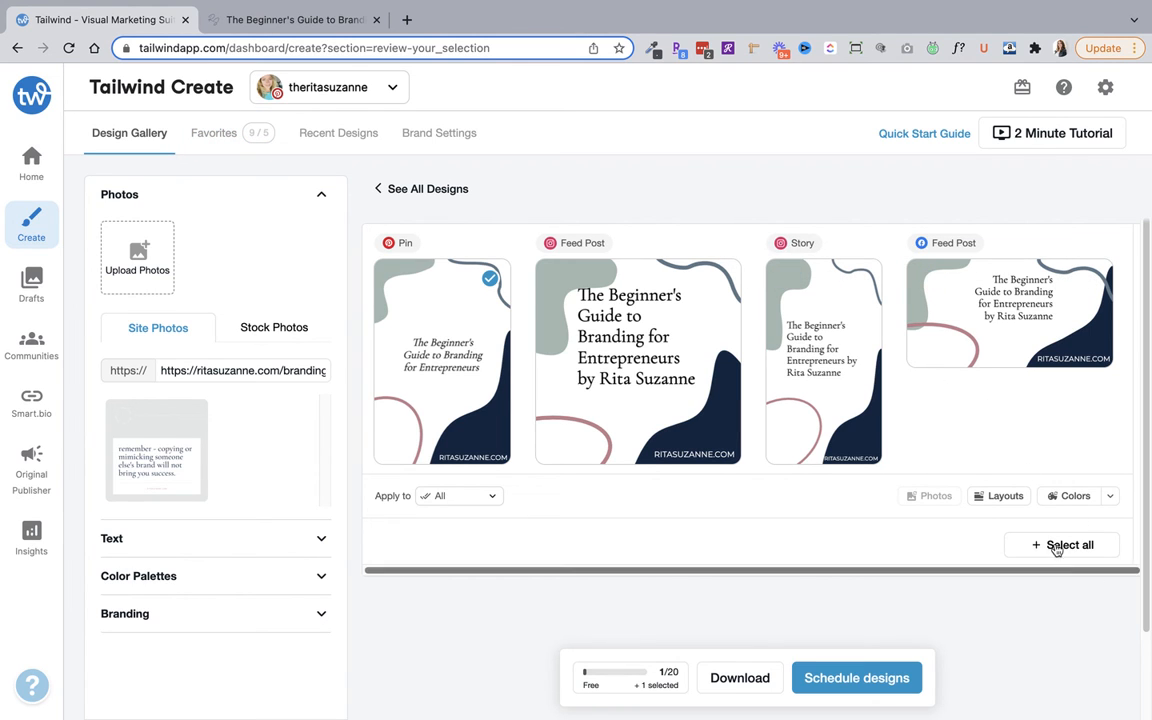
Step: Send the selected pin to scheduling with the connected Pinterest account
left_click(840, 681)
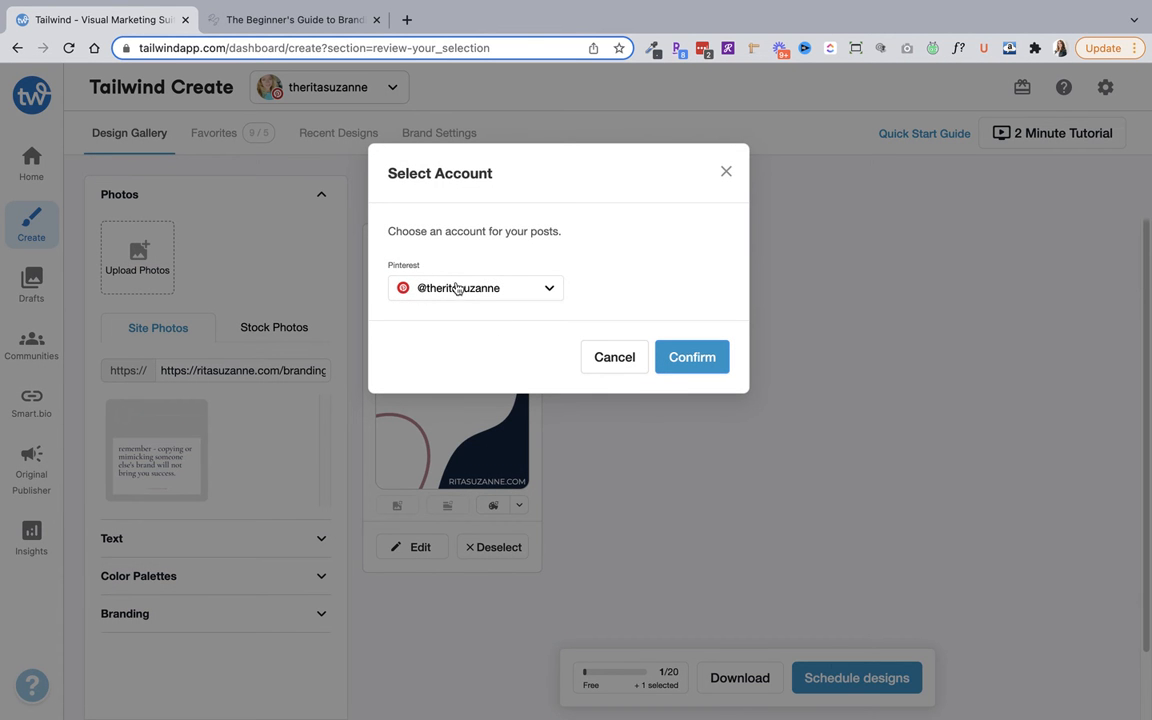
left_click(460, 290)
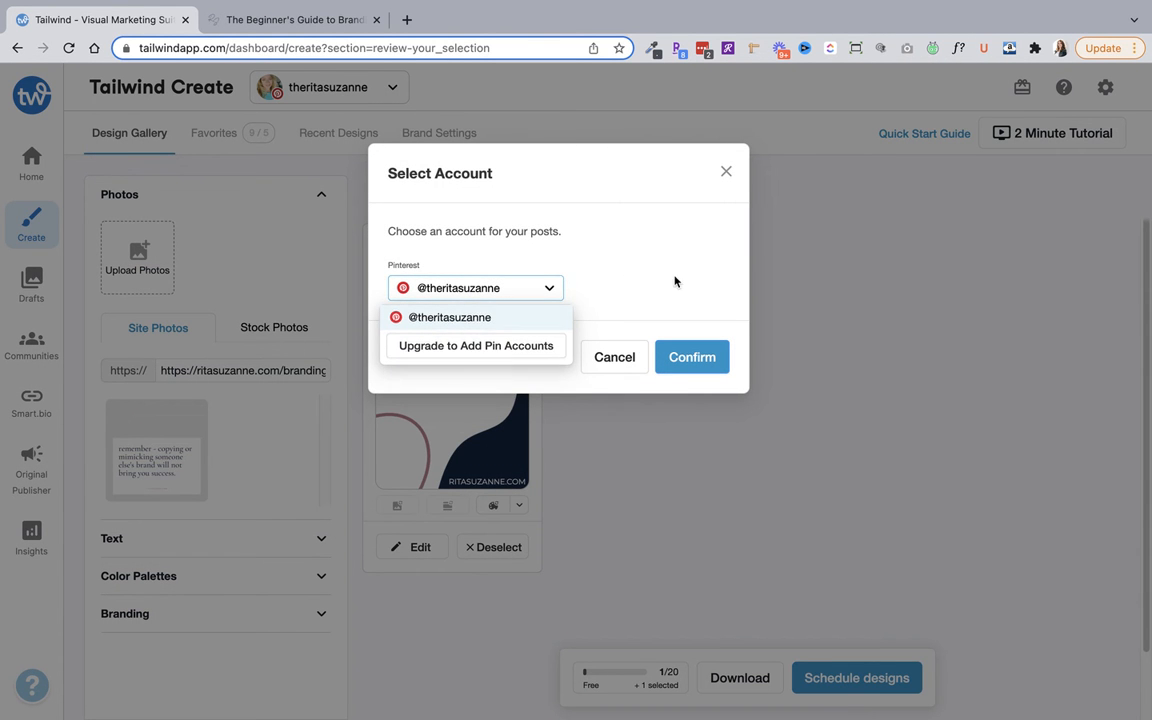
left_click(689, 349)
left_click(689, 349)
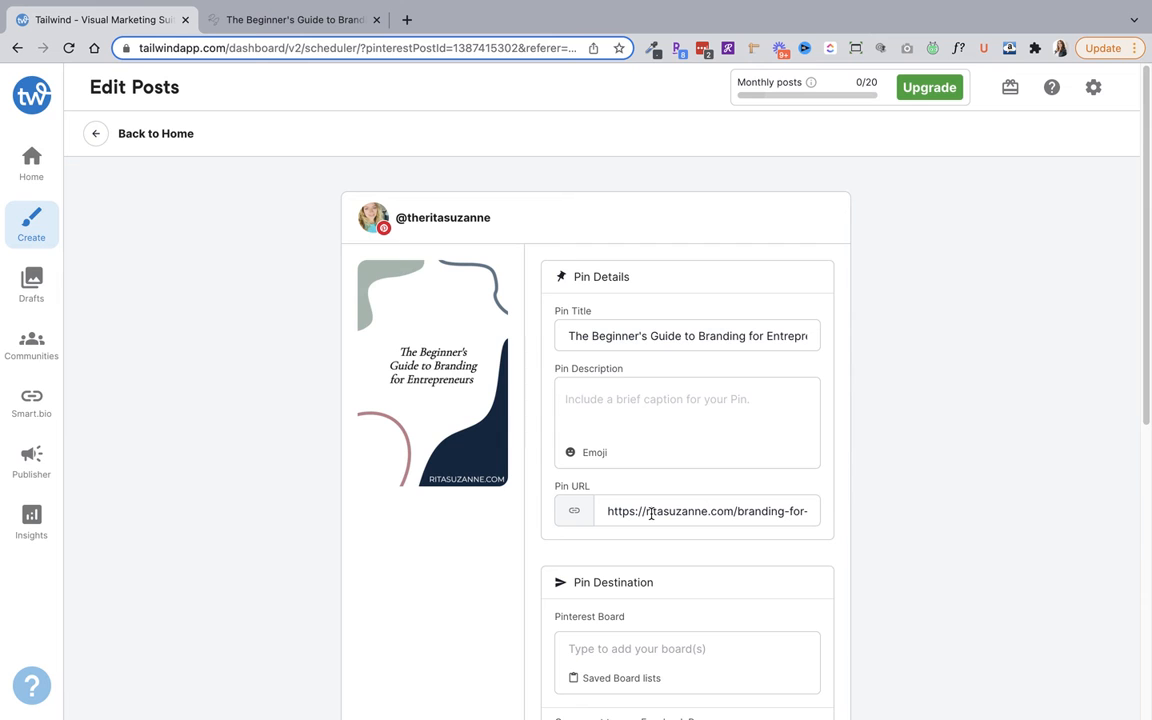
Step: Examine the post's scheduling form, including pin details, board destination, posting times and Community Pins
scroll(651, 513, "down", 5)
scroll(626, 446, "up", 5)
scroll(748, 432, "down", 6)
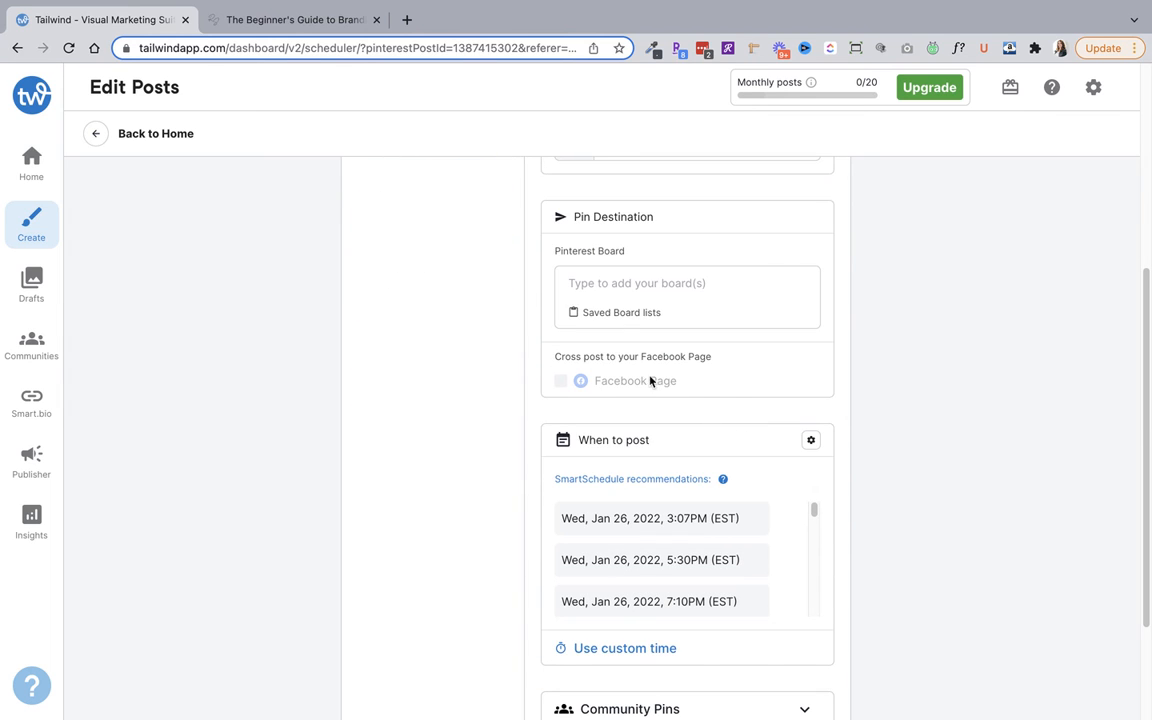
scroll(797, 382, "down", 1)
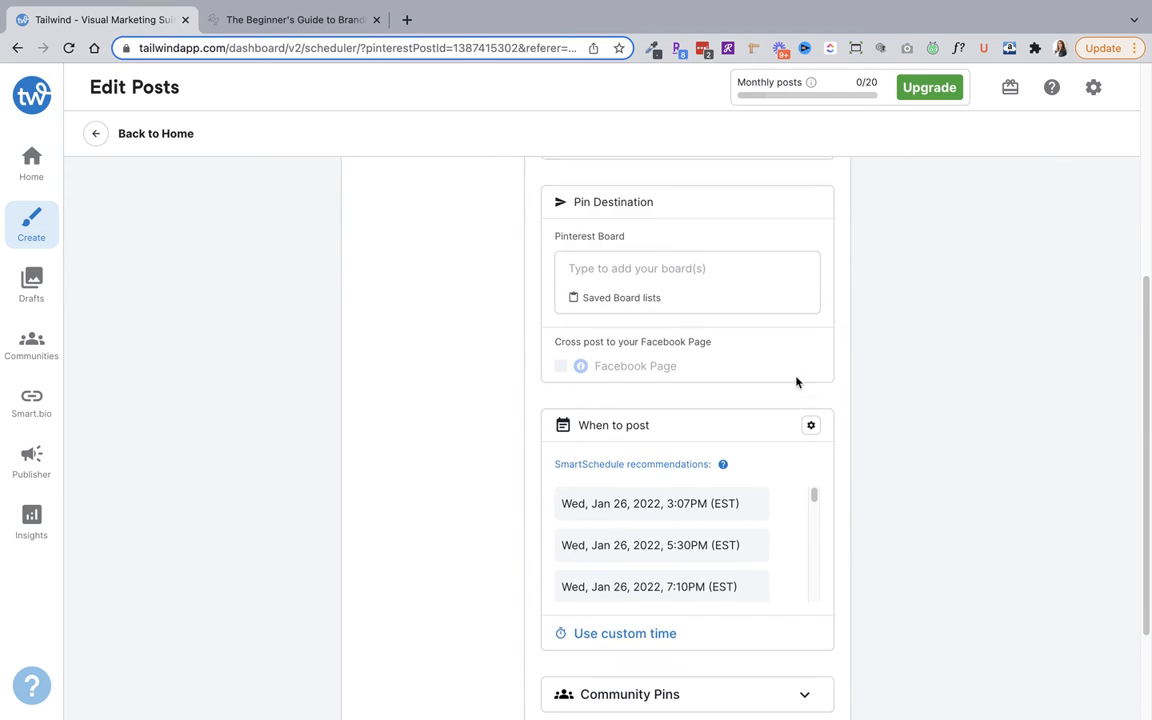
scroll(797, 382, "down", 3)
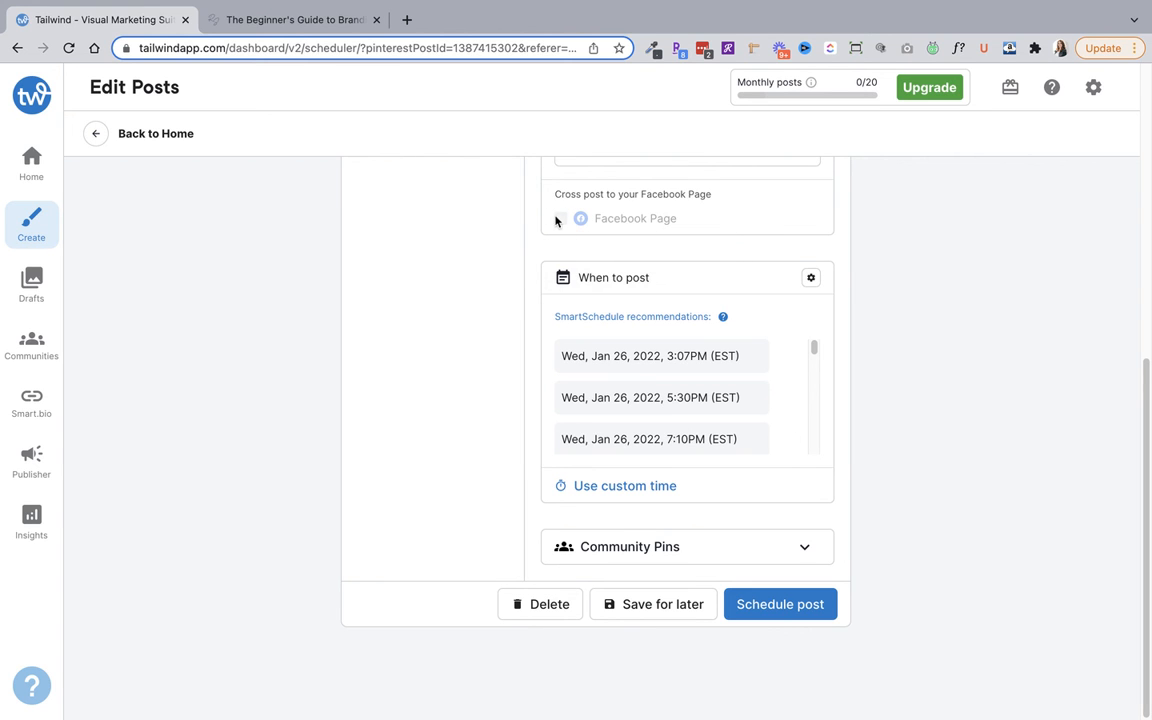
scroll(840, 584, "up", 10)
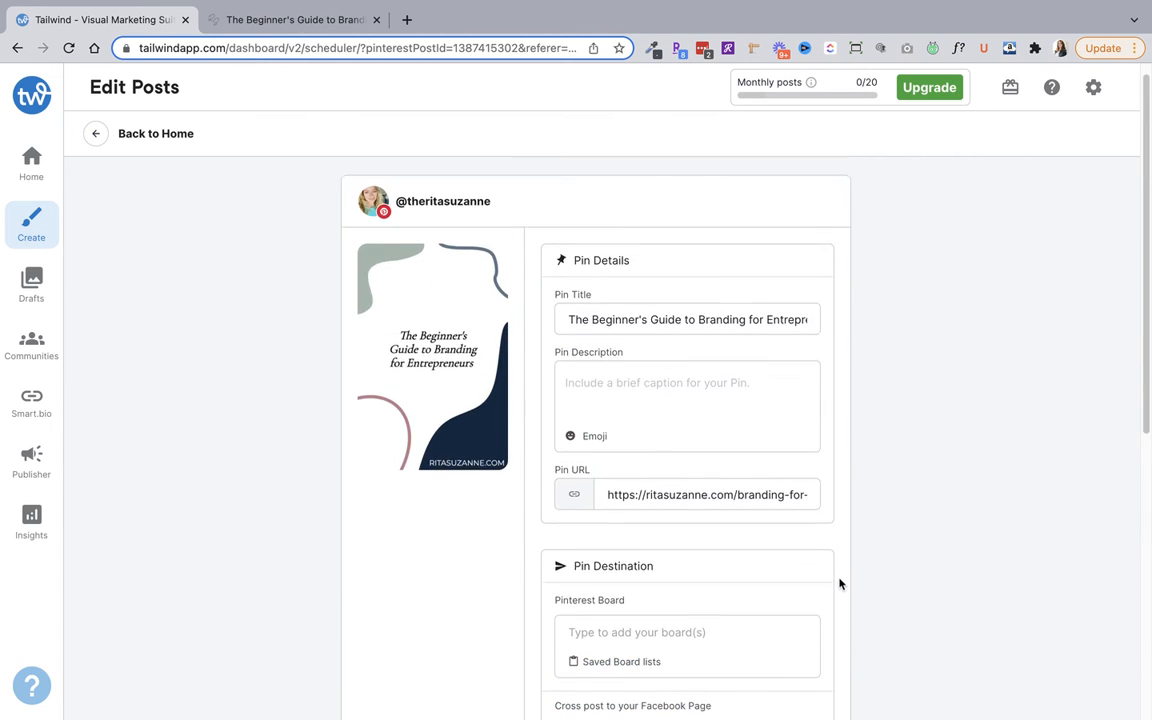
scroll(838, 580, "down", 9)
scroll(810, 610, "down", 1)
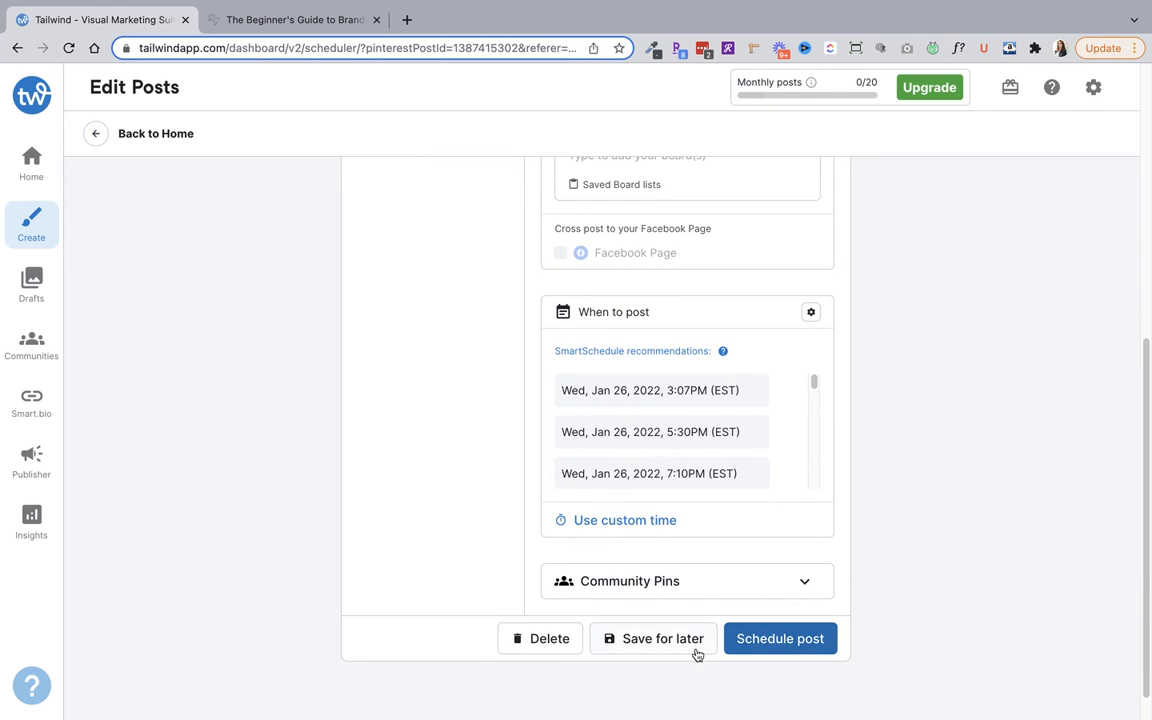
Step: Try to schedule the post without a description, board or date, and return to the Home page
left_click(753, 640)
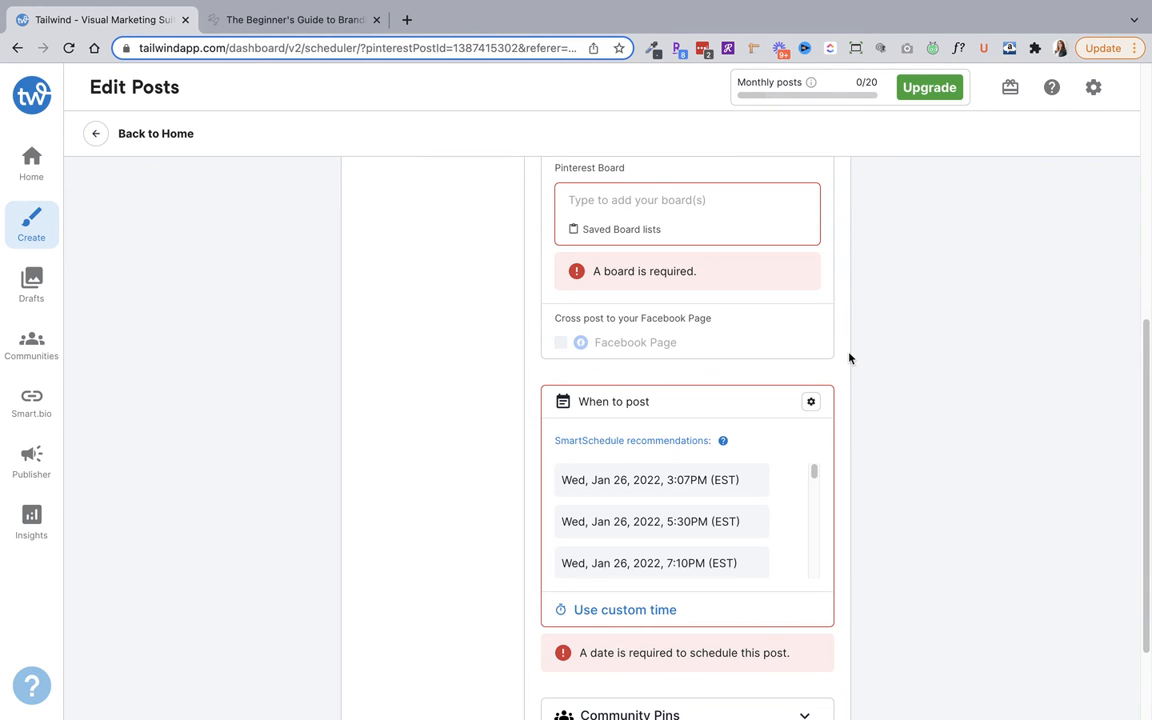
scroll(759, 342, "up", 10)
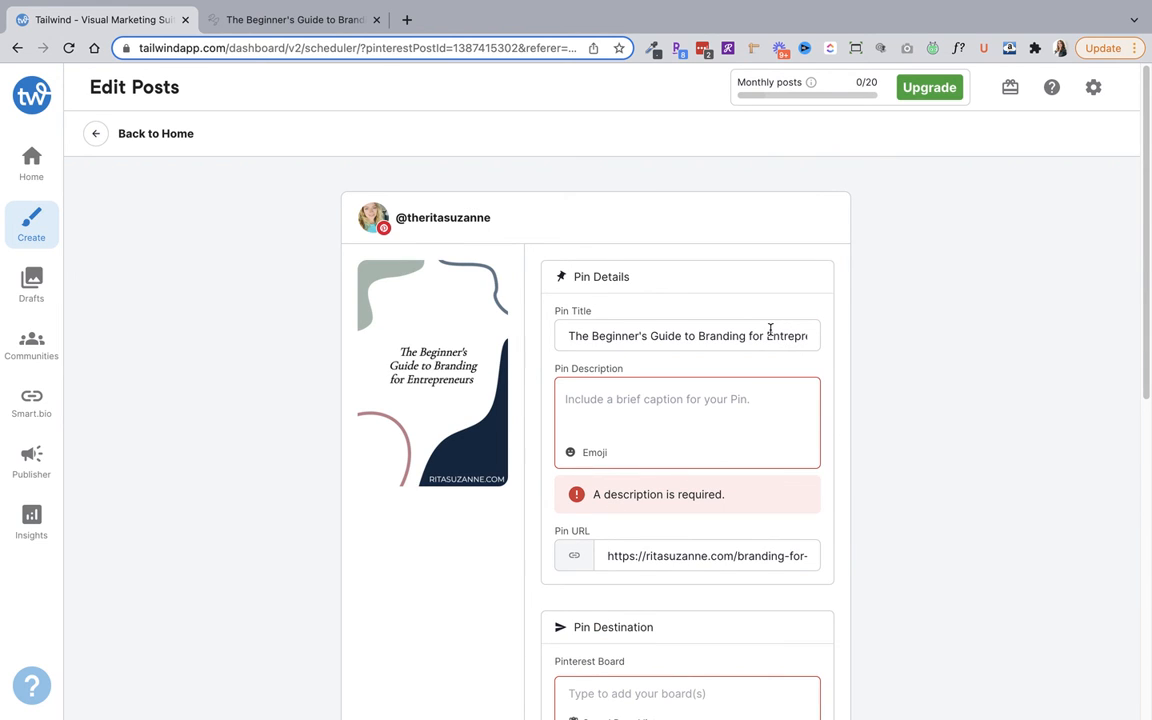
mouse_move(811, 85)
left_click(95, 133)
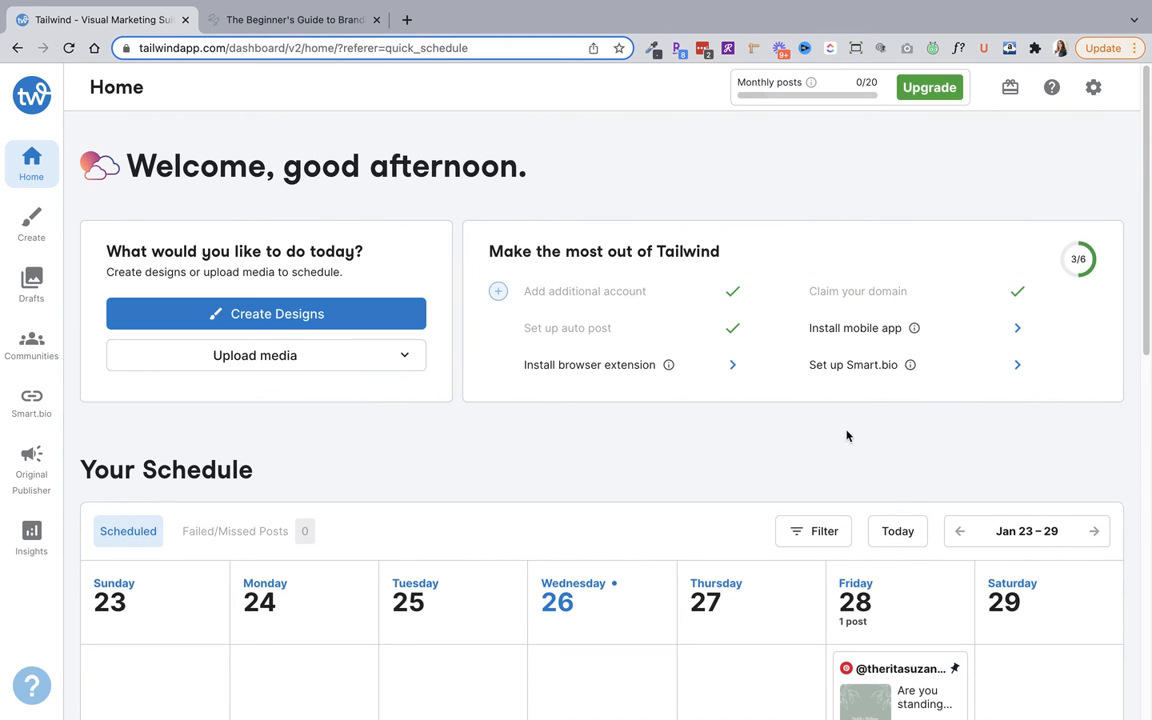